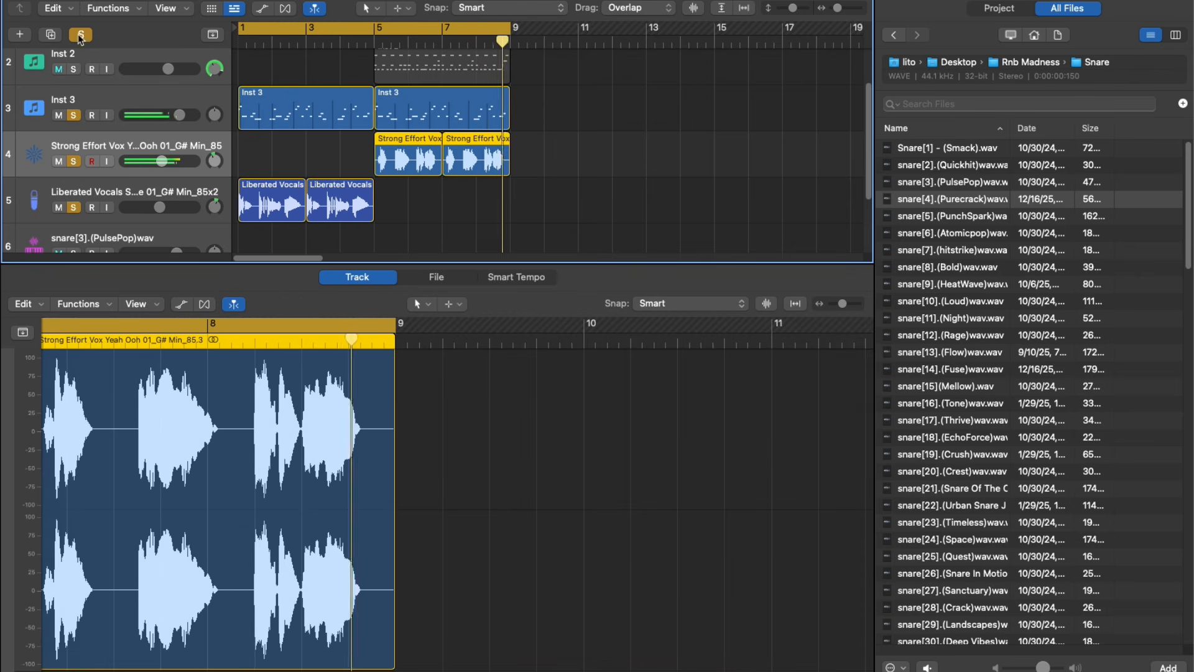
Turn off the track solos, record snare hits over bars 1 to 4 on the snare[4].(Purecrack) track, and transpose the notes down
click(80, 36)
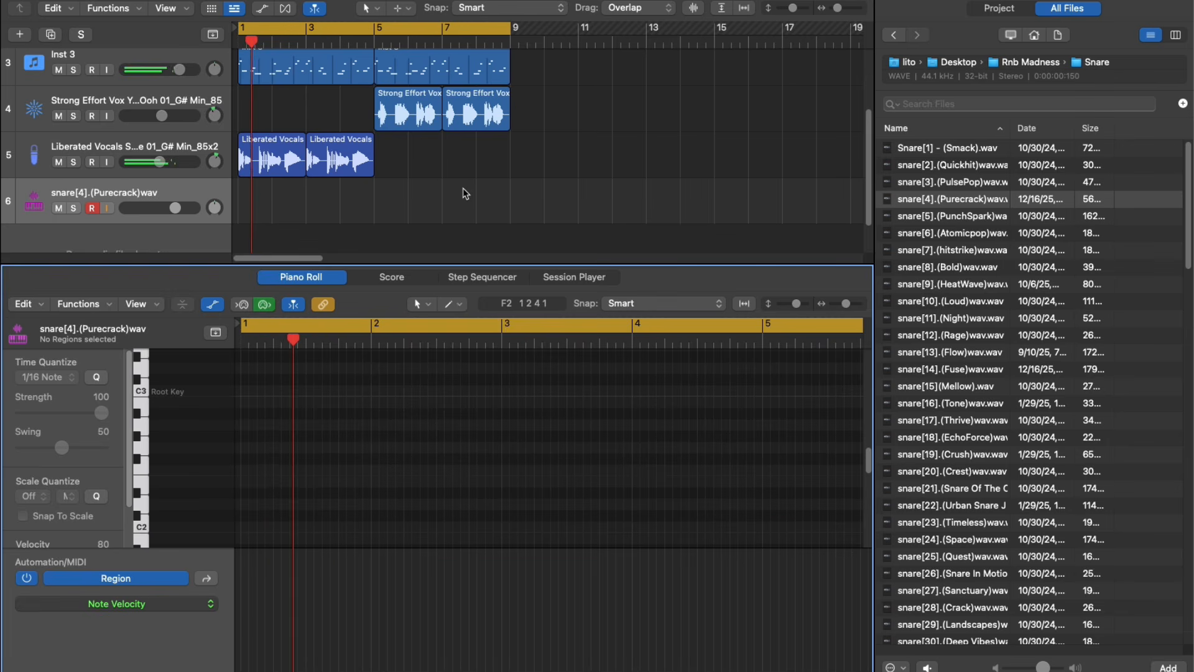
key(r)
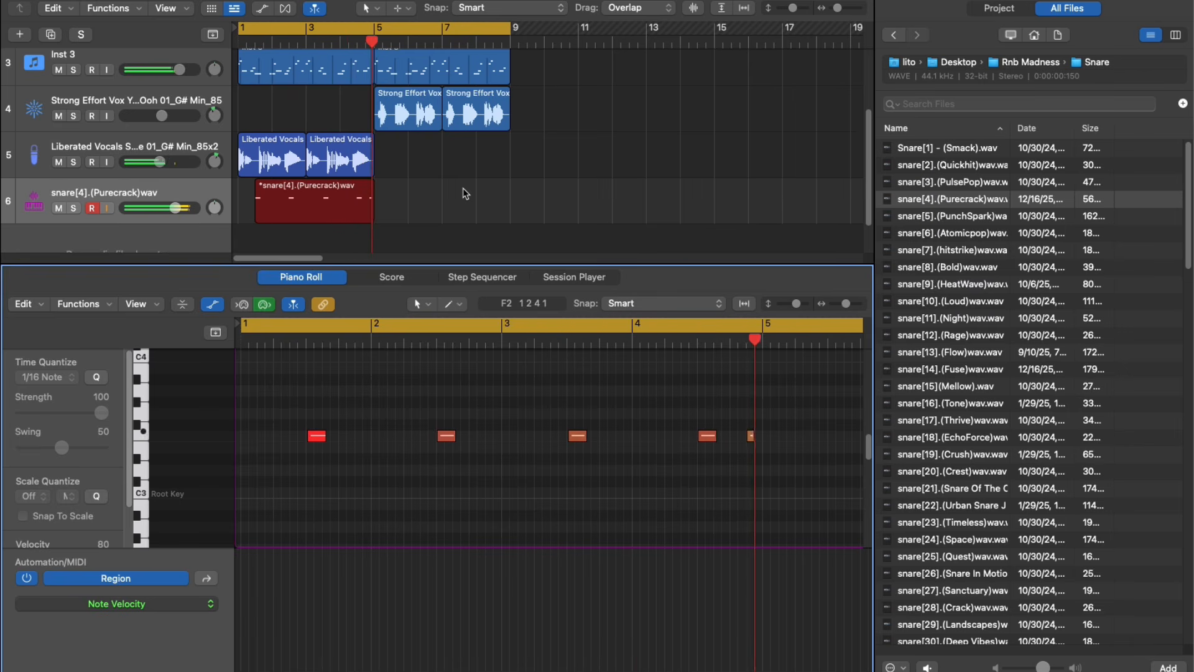
drag(319, 436, 319, 447)
drag(320, 447, 319, 458)
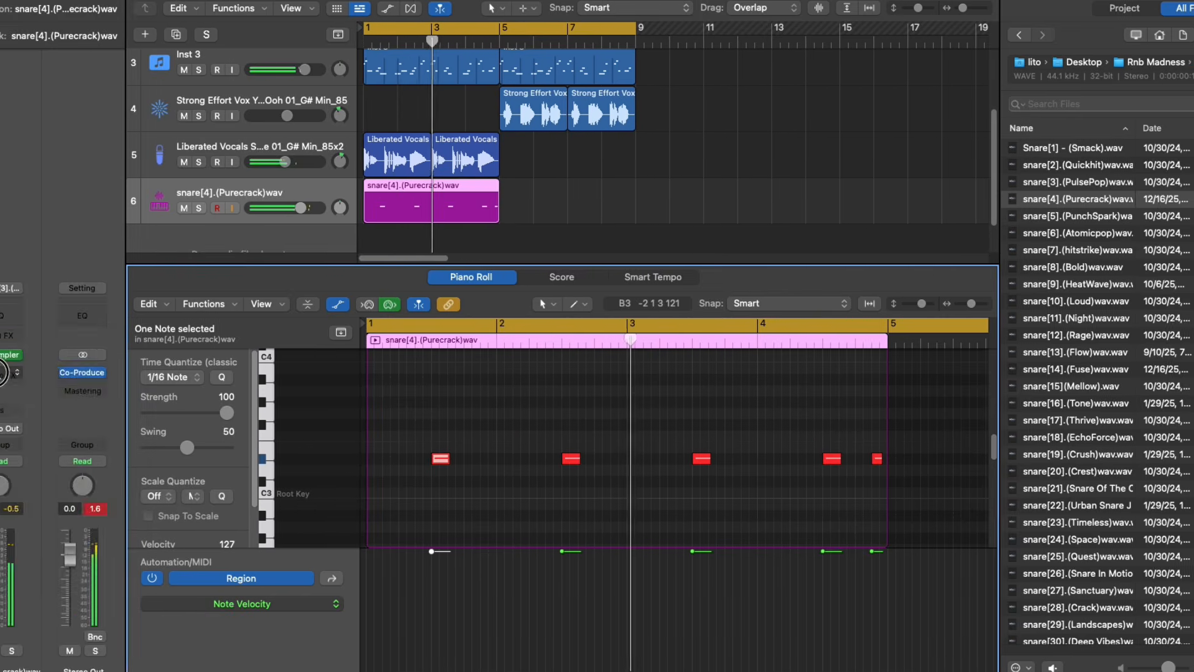
Add ValhallaVintageVerb to the snare track in Dirty Hall mode and lower its mix
click(42, 380)
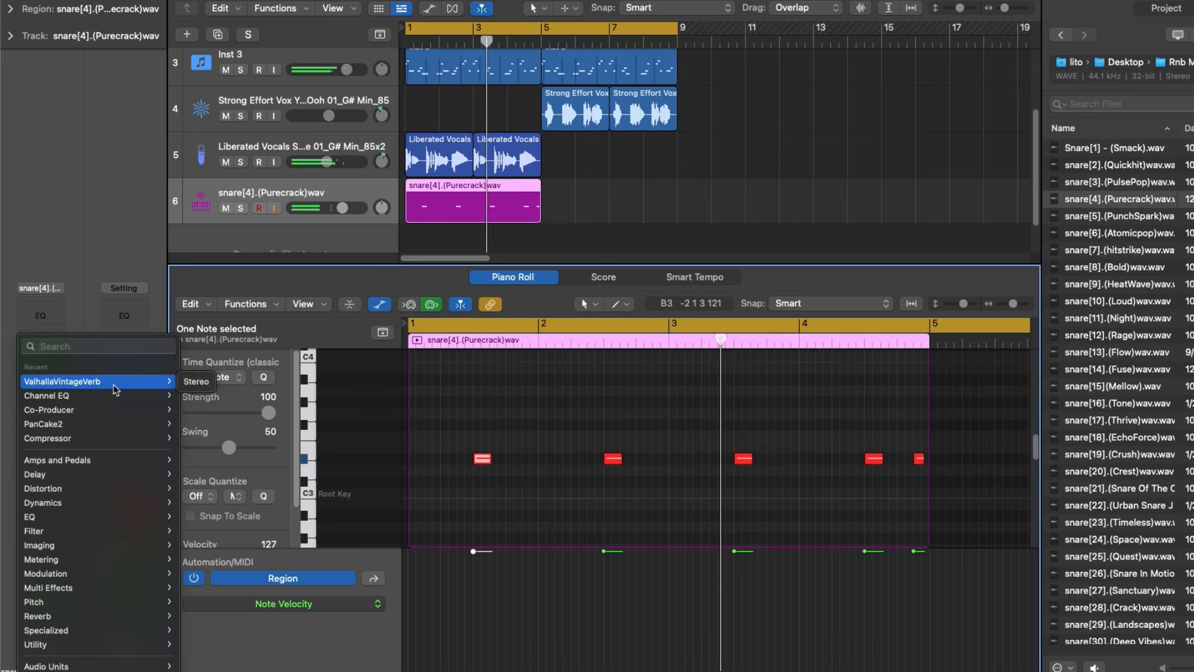
click(103, 385)
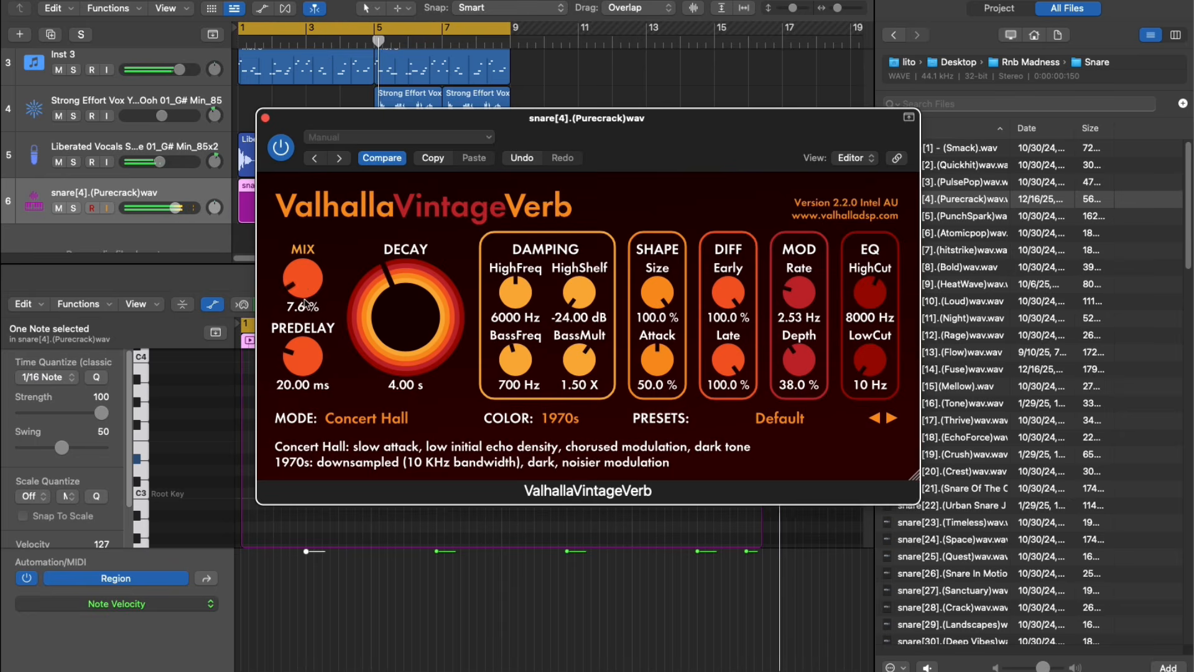
click(365, 416)
click(373, 230)
drag(302, 277, 301, 285)
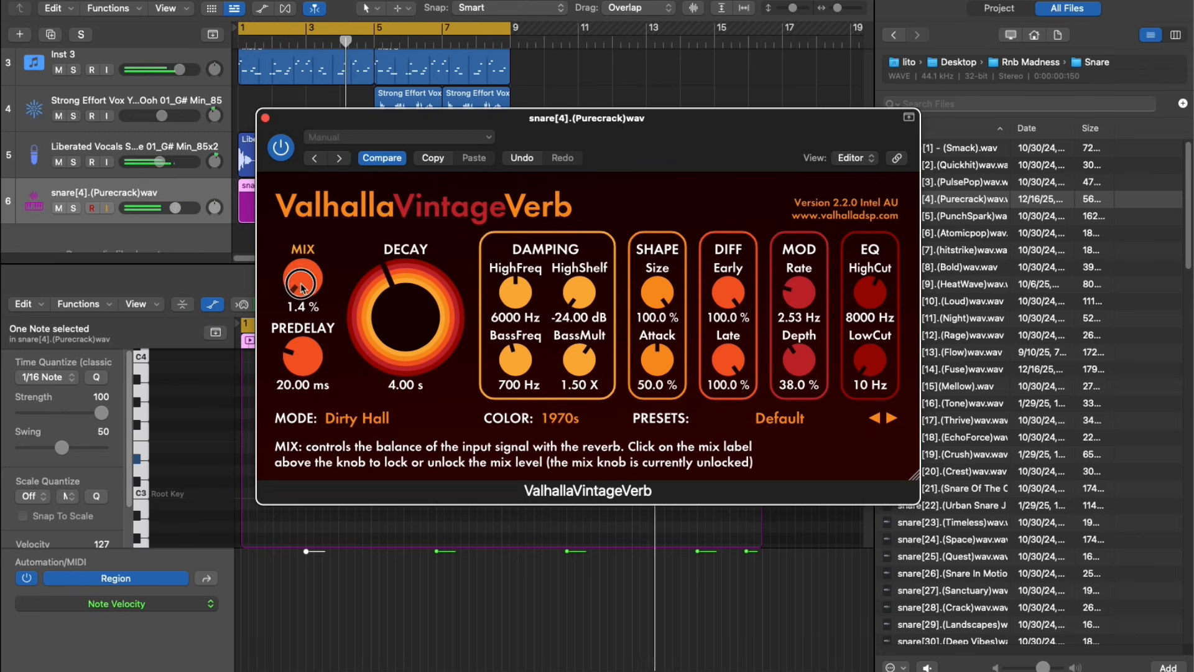
click(266, 118)
Repeat the snare region at bar 5 and load Rim Shot[17]- Works Everytime on track 7 to play every second snare hit
click(282, 199)
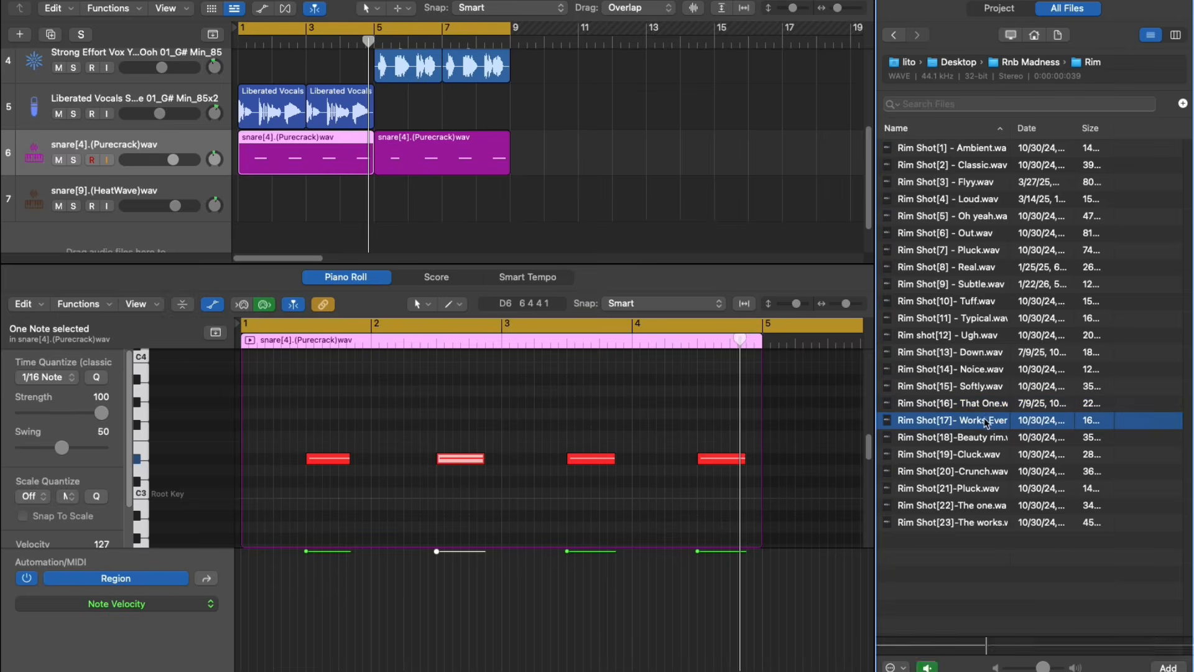
drag(986, 423, 280, 202)
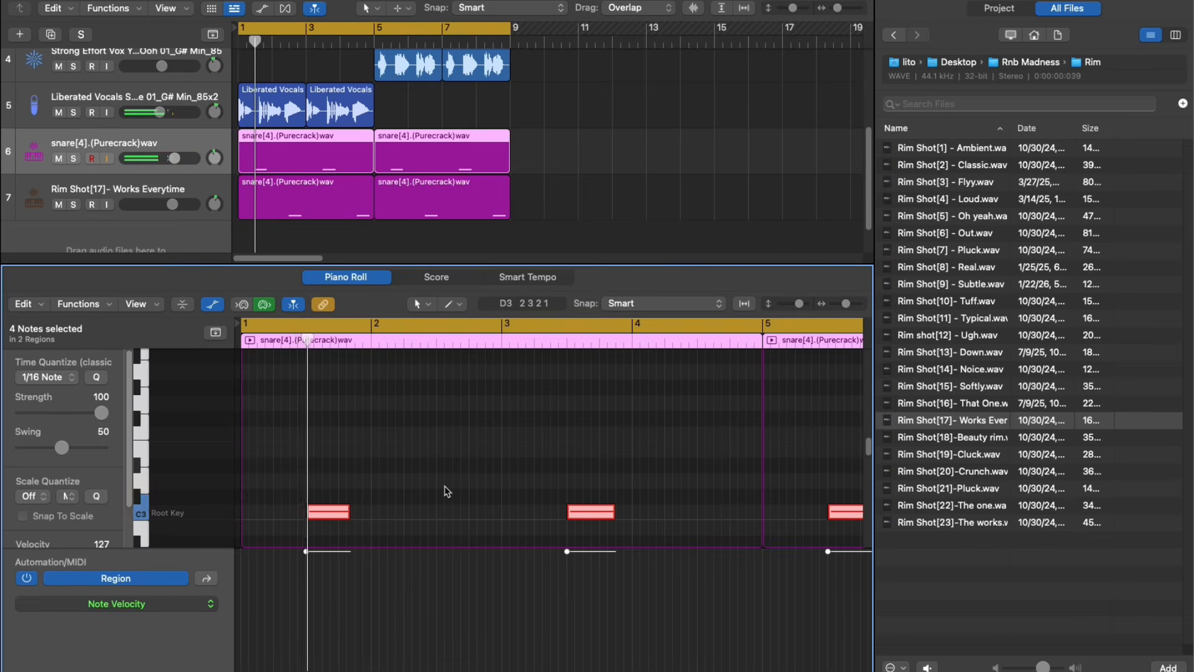
click(185, 182)
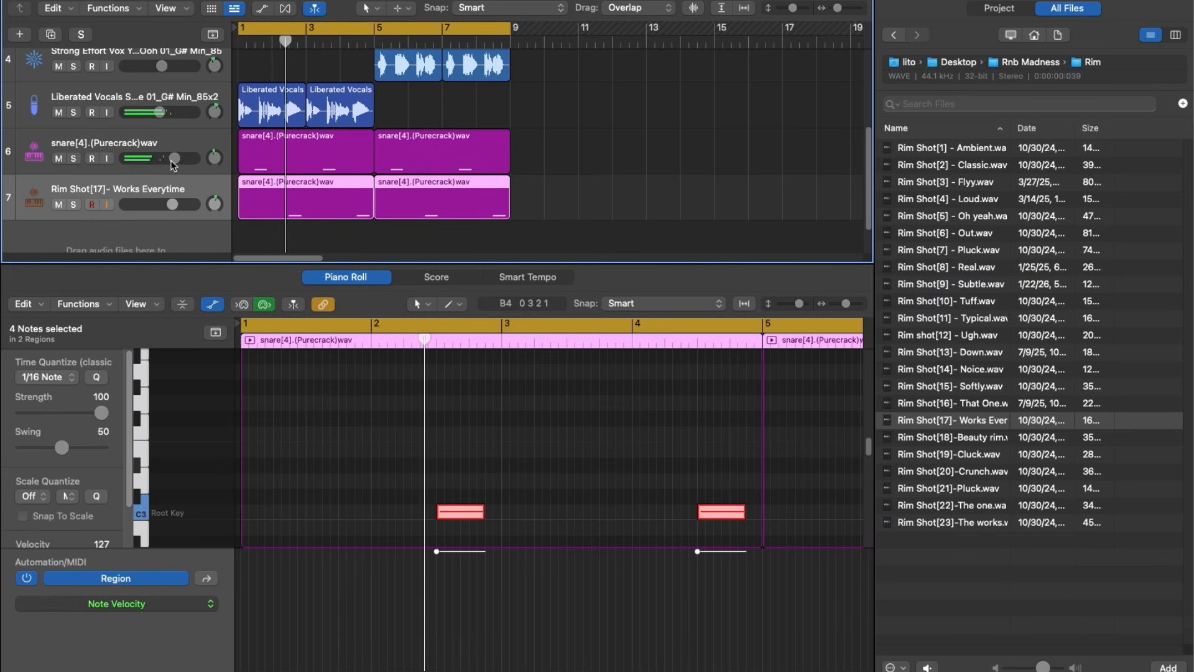
Lower the snare track's volume to -1.1 dB and set its ValhallaVintageVerb mix to 6.2 %
click(171, 158)
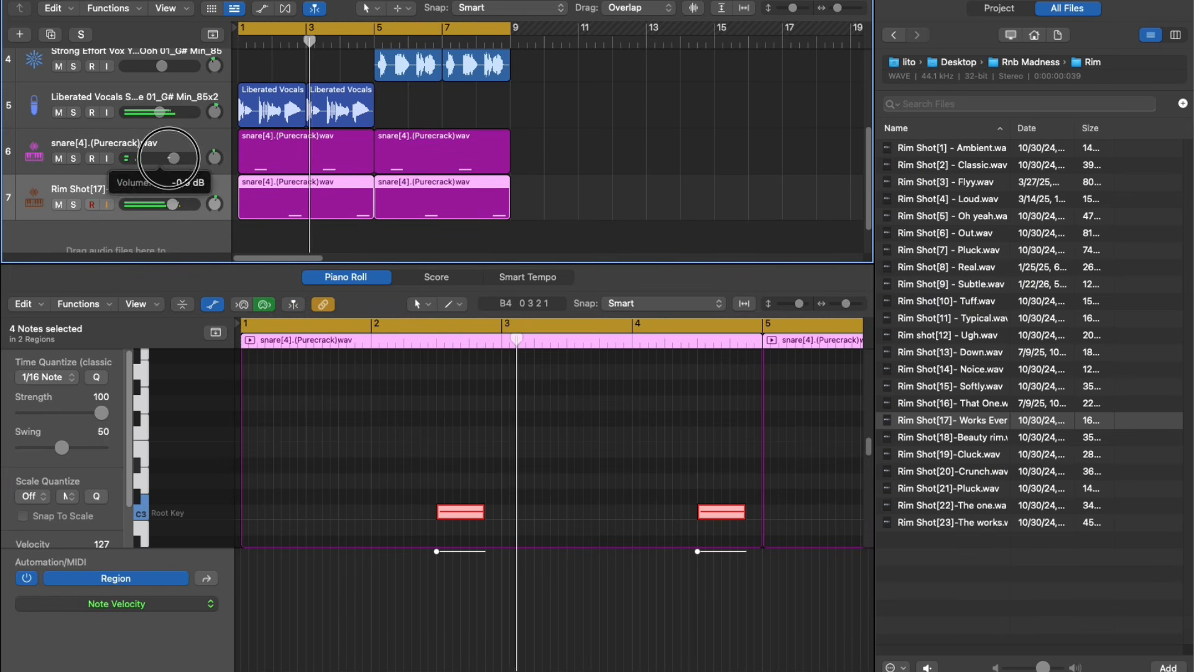
click(172, 153)
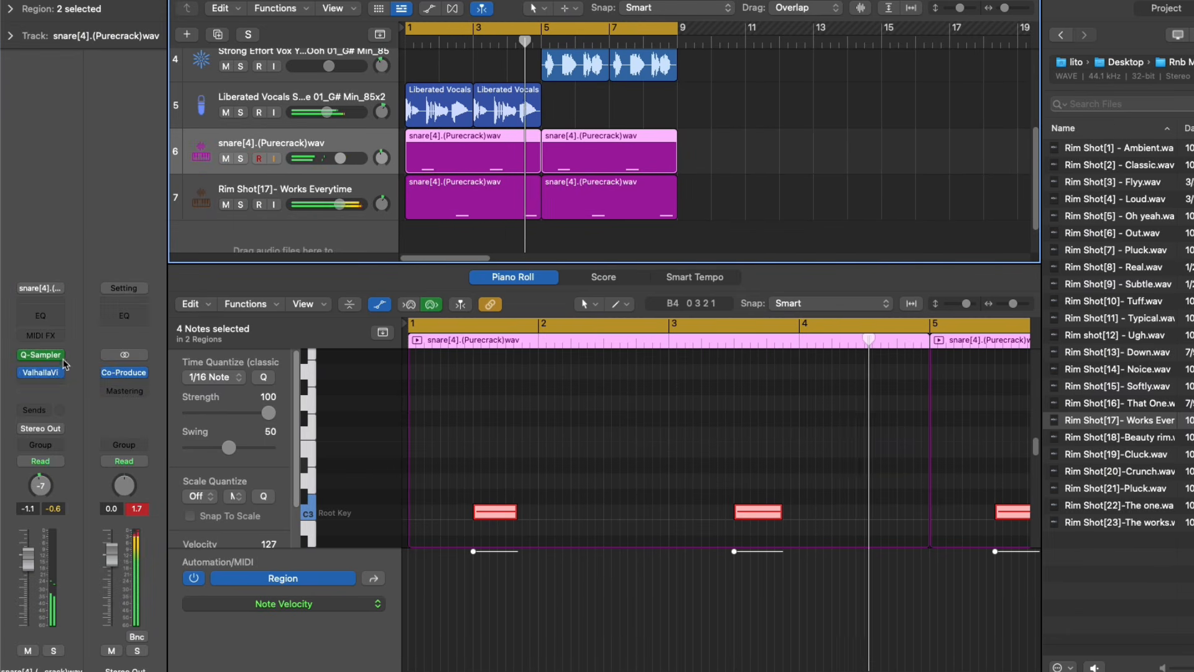
click(40, 373)
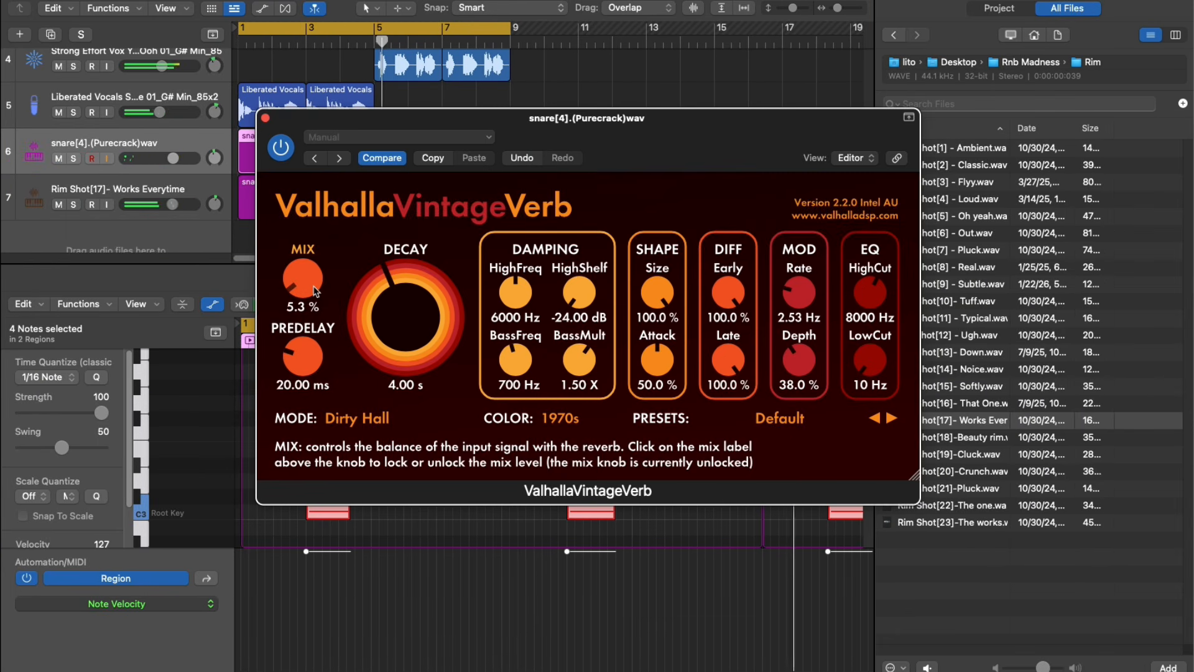
drag(302, 259, 302, 262)
click(266, 118)
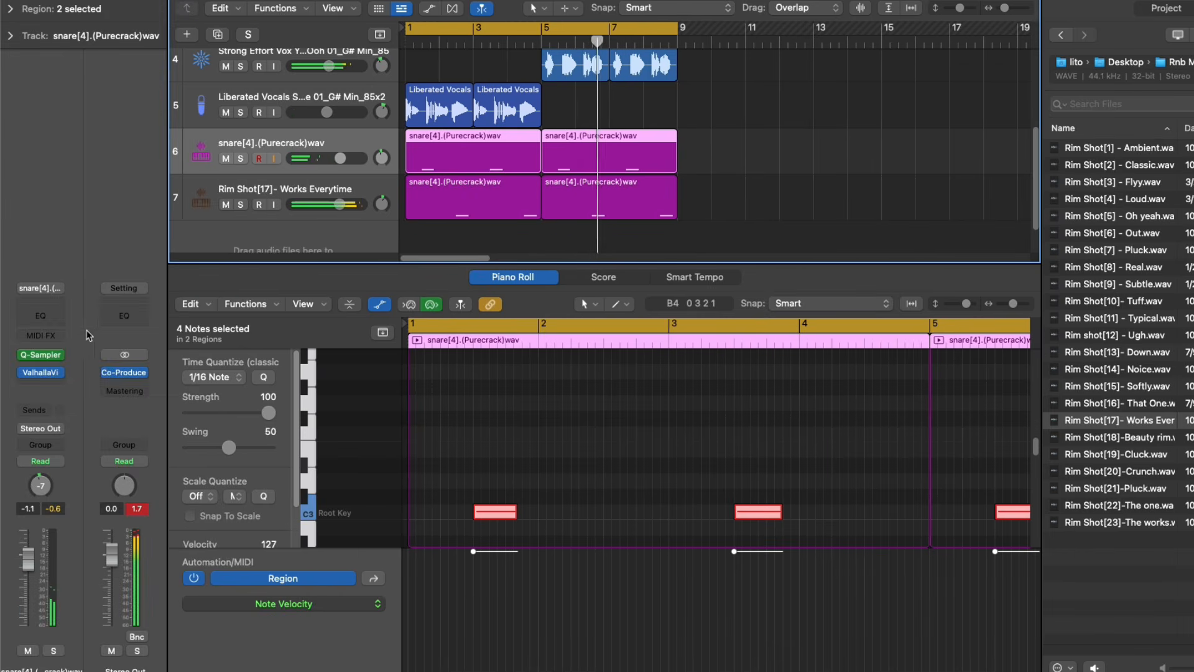
Add a Channel EQ to the snare track, boosting 264 Hz by 1.7 dB and 995 Hz by 1.5 dB
click(40, 313)
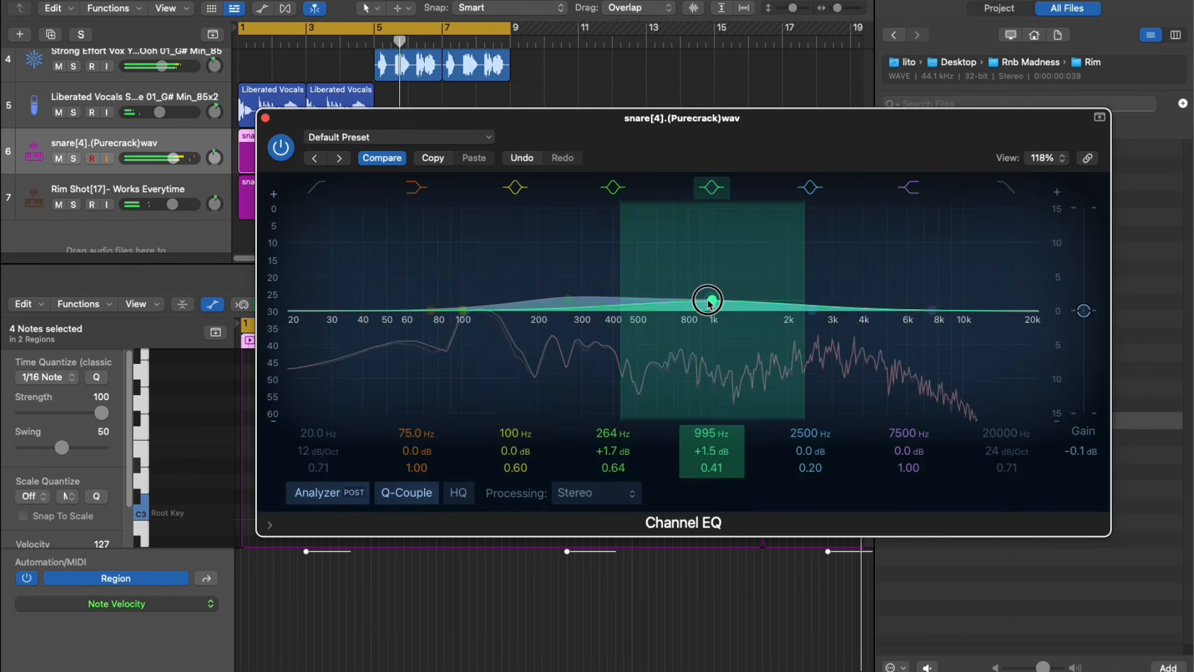
drag(568, 300, 586, 297)
click(713, 301)
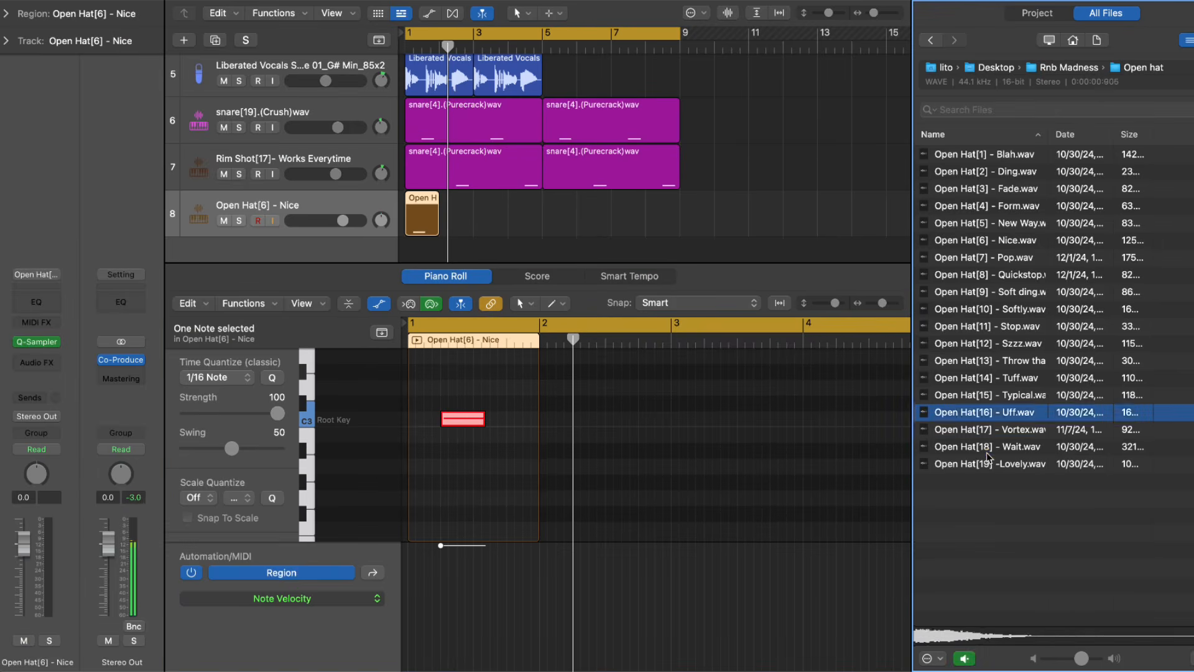
Replace the track 8 sample with Open Hat[18] - Wait and repeat its region at bars 3, 5 and 7
click(987, 453)
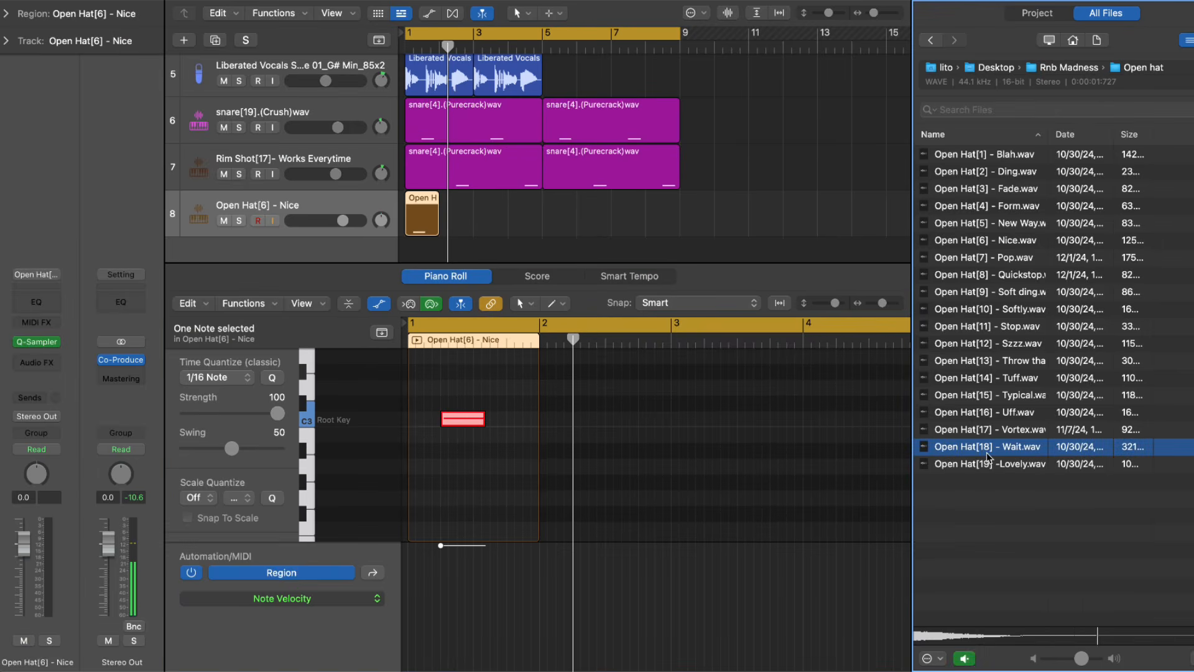
drag(987, 456, 334, 227)
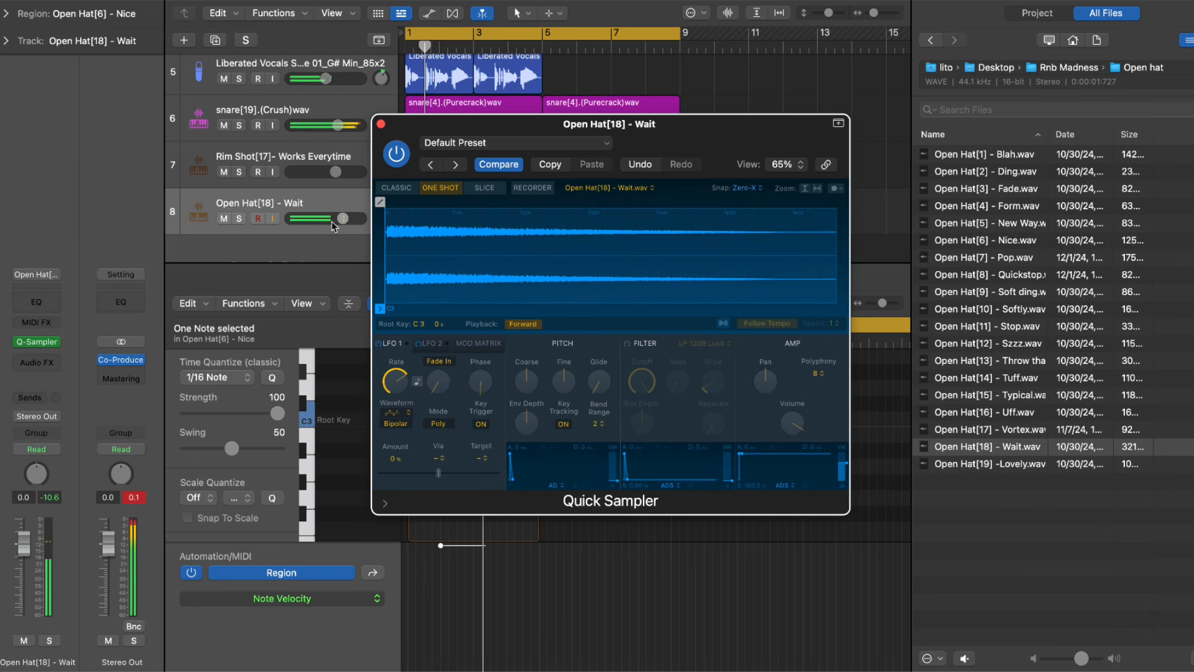
click(382, 125)
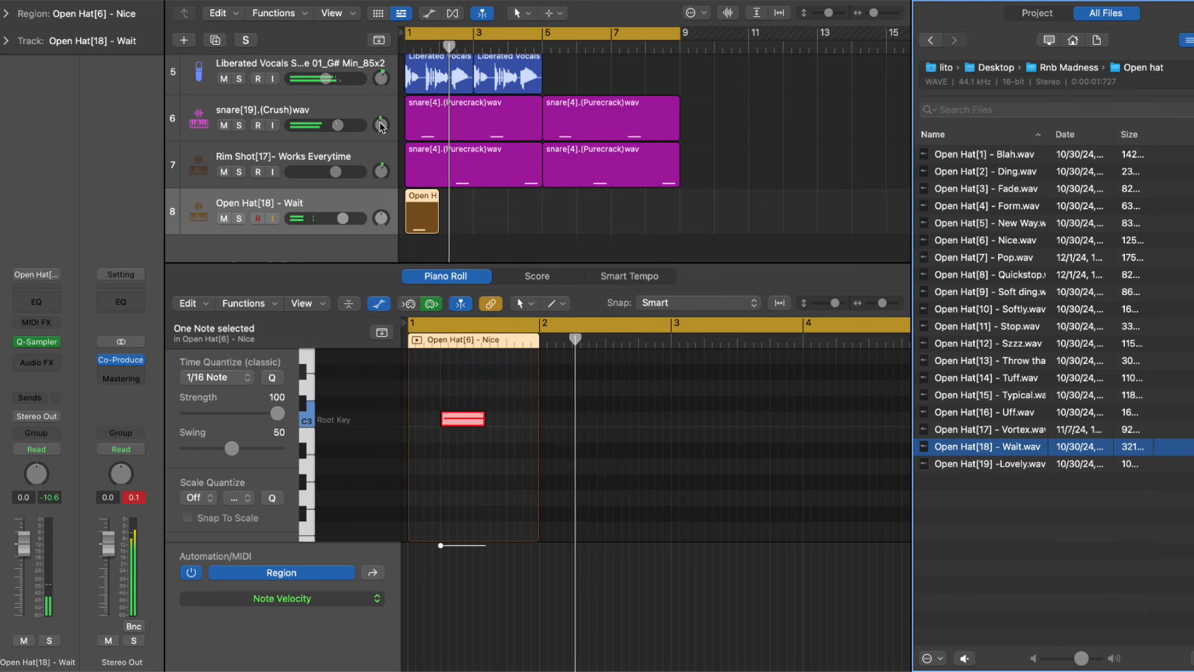
click(417, 231)
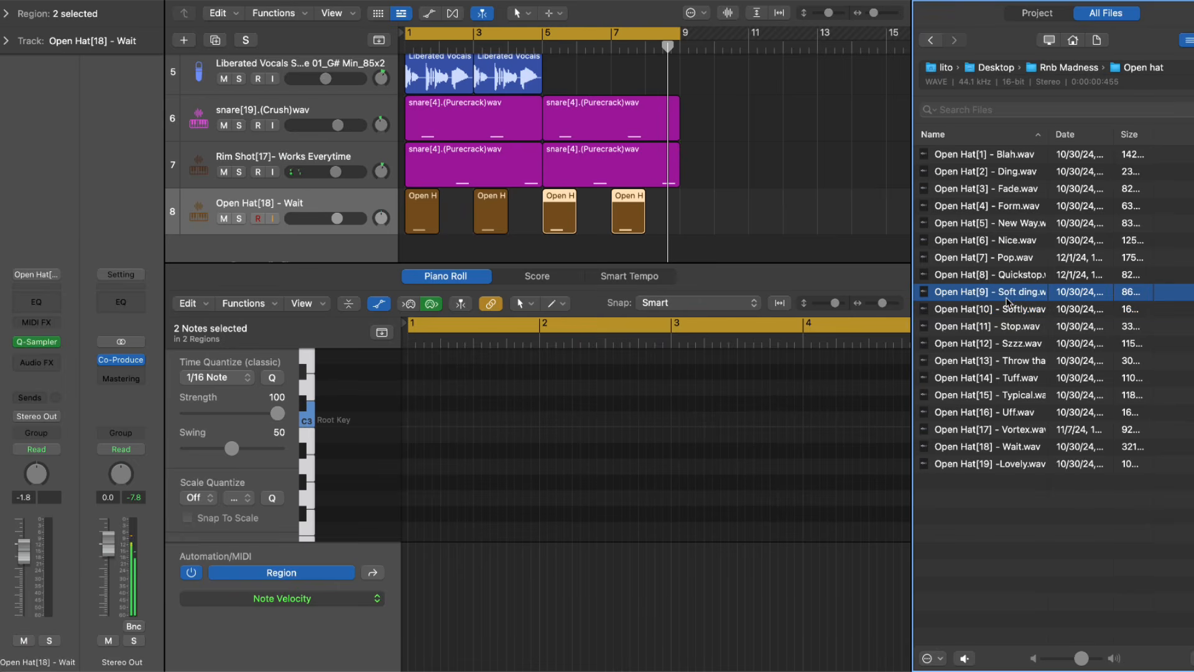
Place Open Hat[9] - Soft ding regions on a new track at bars 2, 4, 6 and 8, with track volume at -1.7 dB
scroll(476, 199, down, 1)
click(465, 225)
key(Return)
key(space)
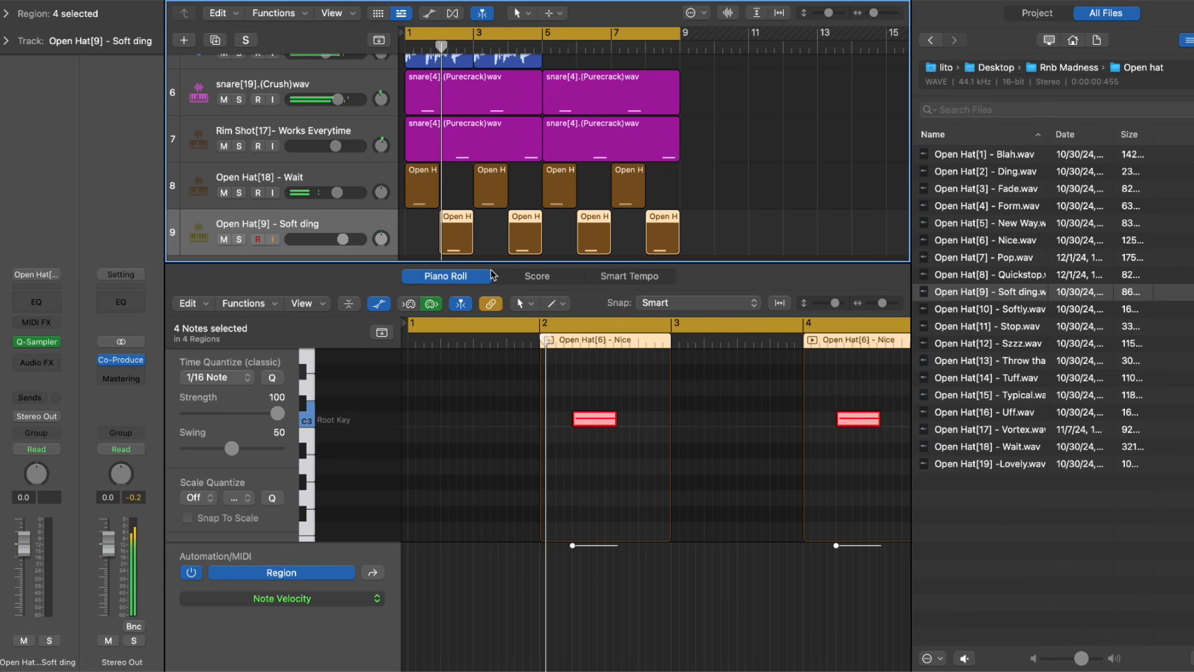
drag(341, 239, 331, 243)
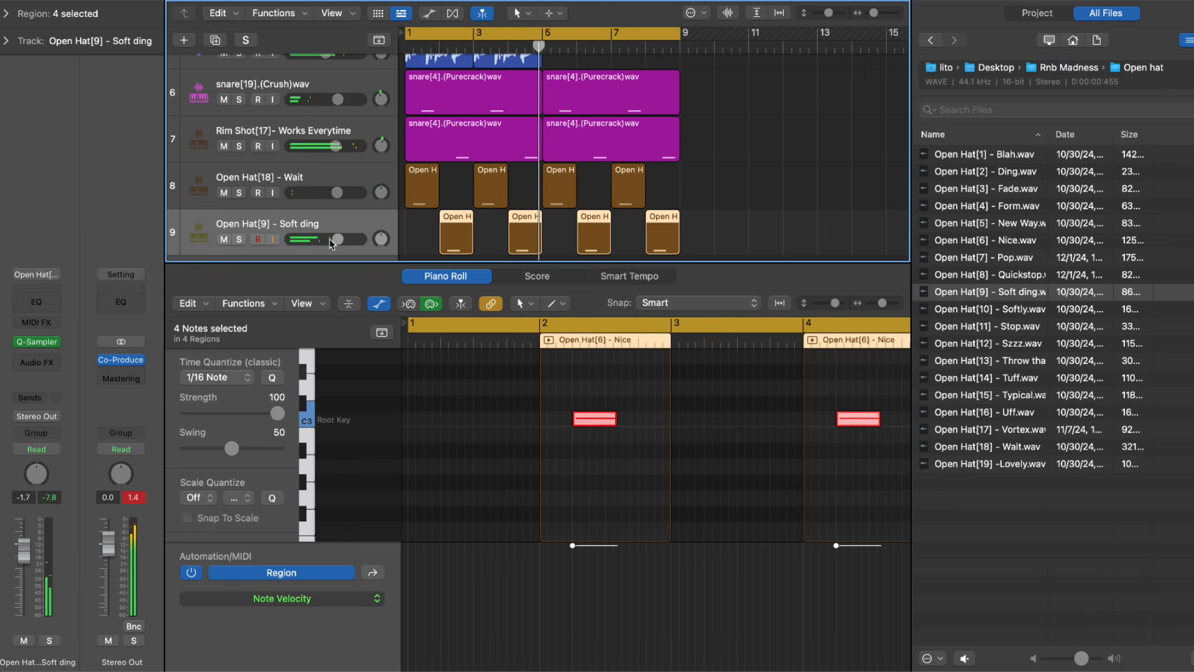
Check the ValhallaVintageVerb settings on the snare[19].(Crush) track
click(354, 81)
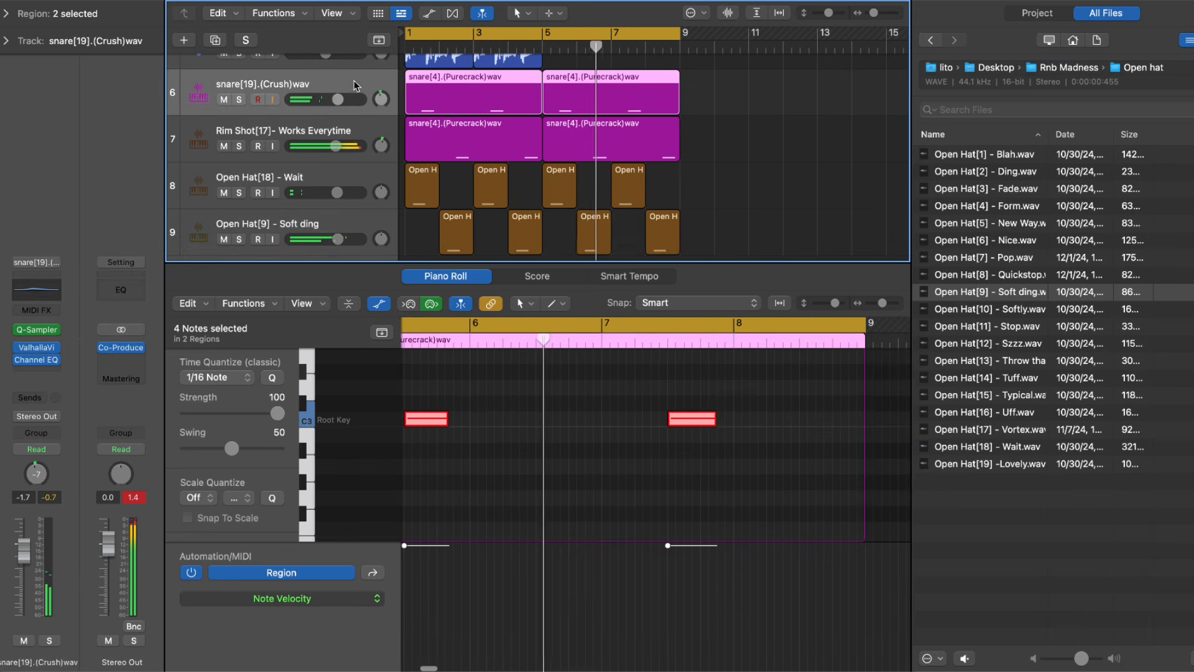
click(41, 347)
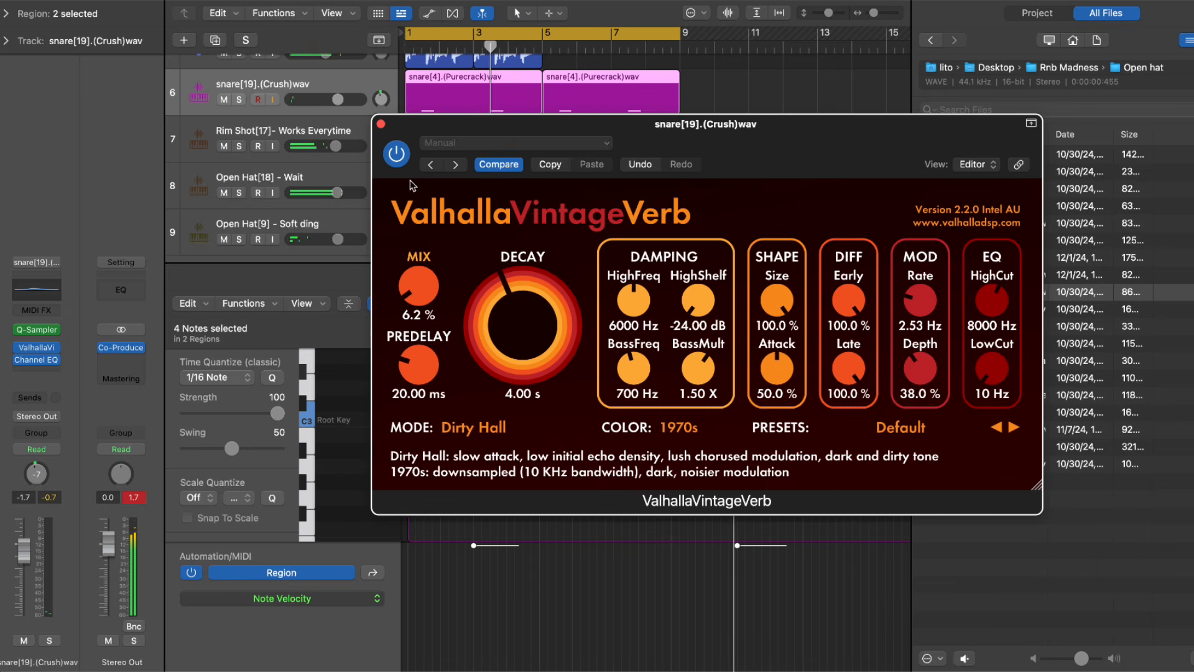
click(381, 124)
Add an Echo effect to the Open Hat[9] - Soft ding track and set its wet level to 7 %
click(208, 244)
click(36, 362)
click(239, 492)
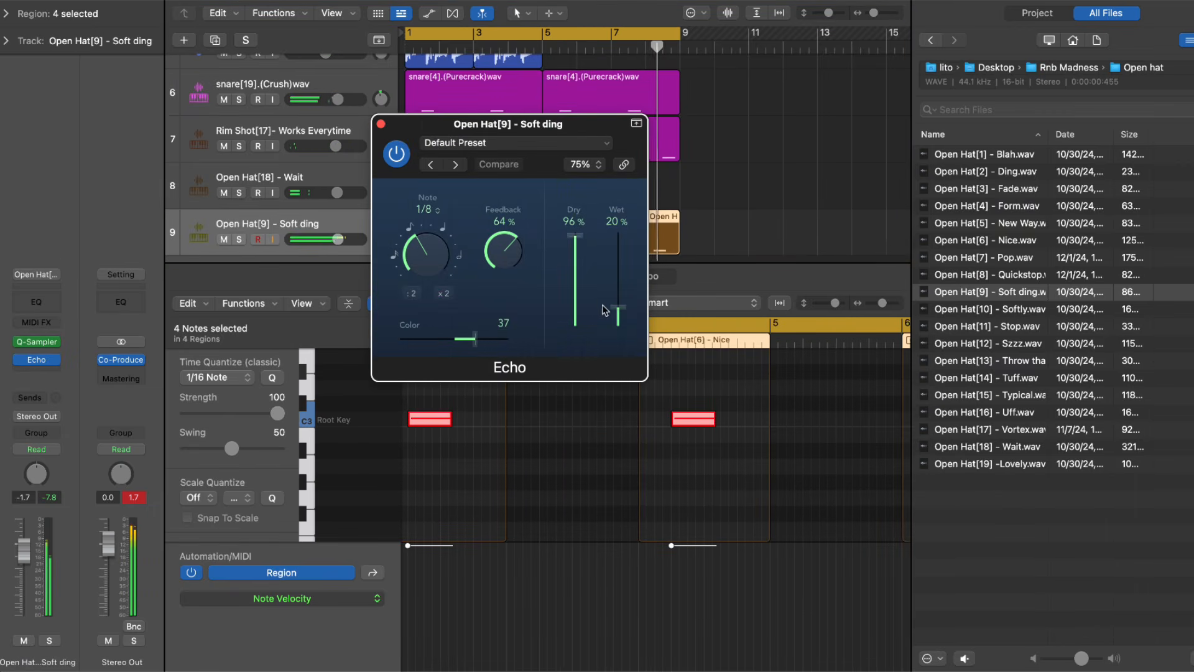
drag(612, 318, 614, 322)
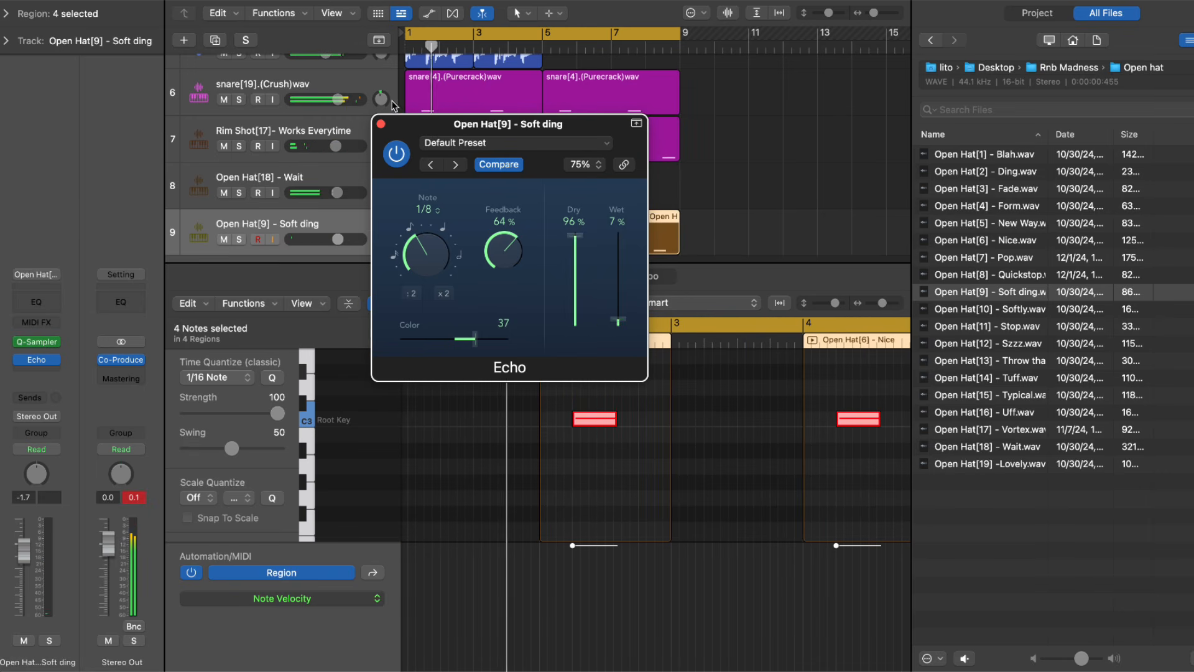
click(381, 124)
Delete the Open Hat[9] - Soft ding regions at bars 4 and 8
click(523, 181)
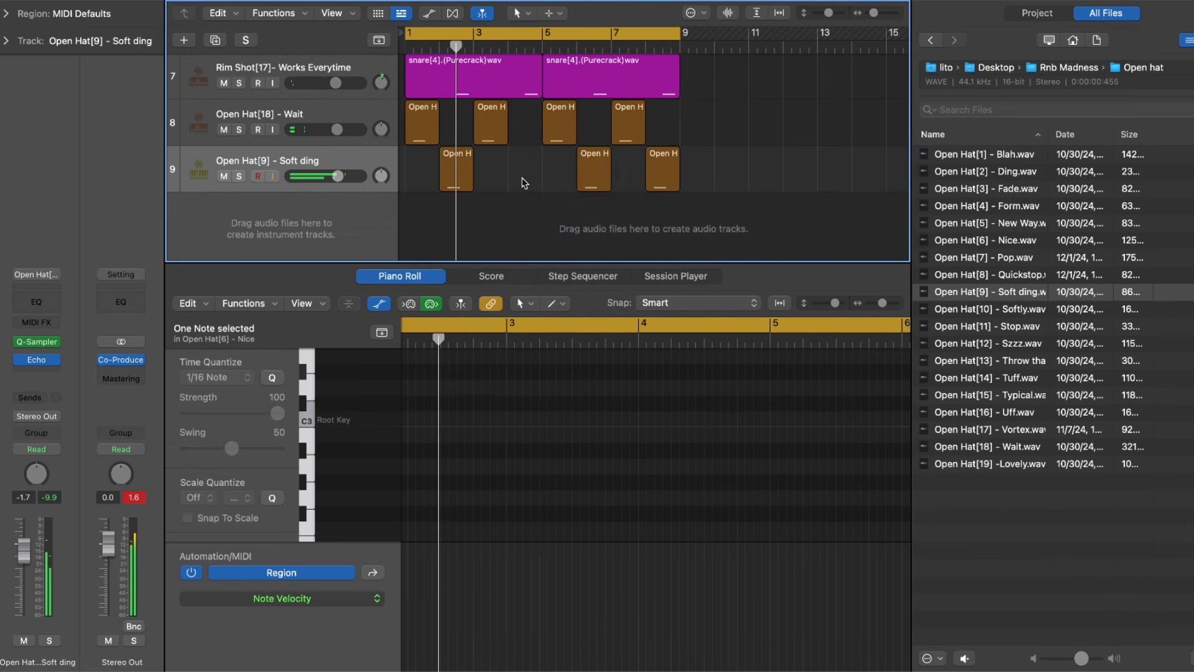
click(653, 188)
key(Delete)
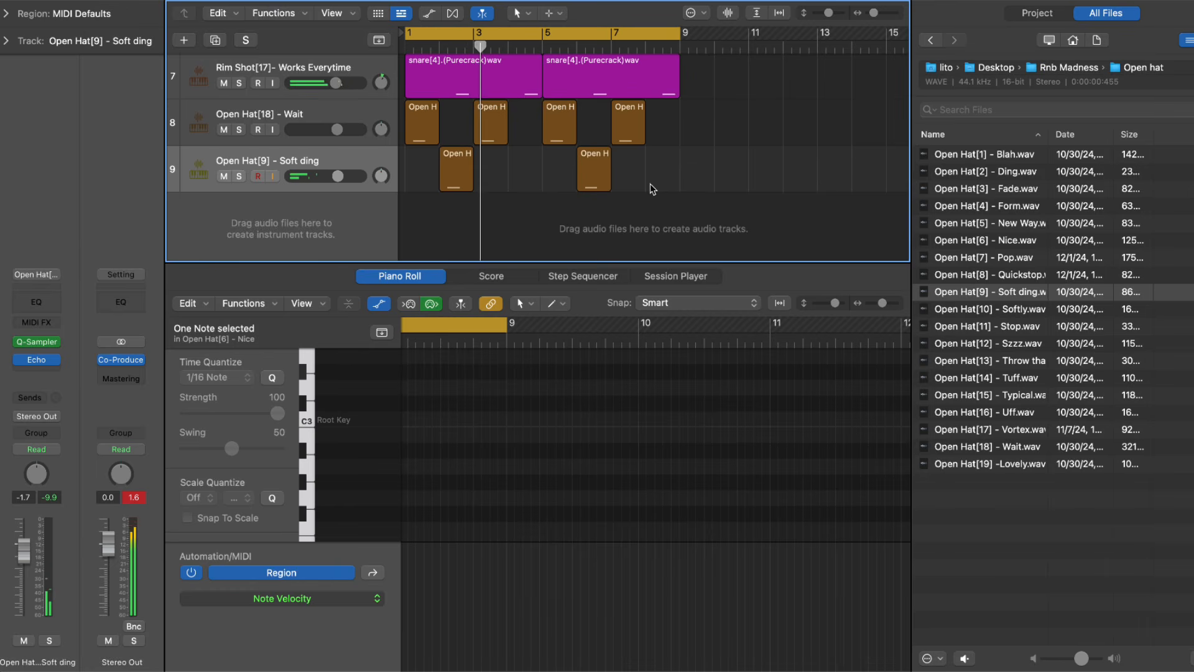
Load Open Hat[2] - Ding on a new track, place its regions at bars 8 and 4, and play the loop
click(1024, 174)
drag(1025, 179, 359, 224)
drag(462, 221, 664, 219)
click(510, 52)
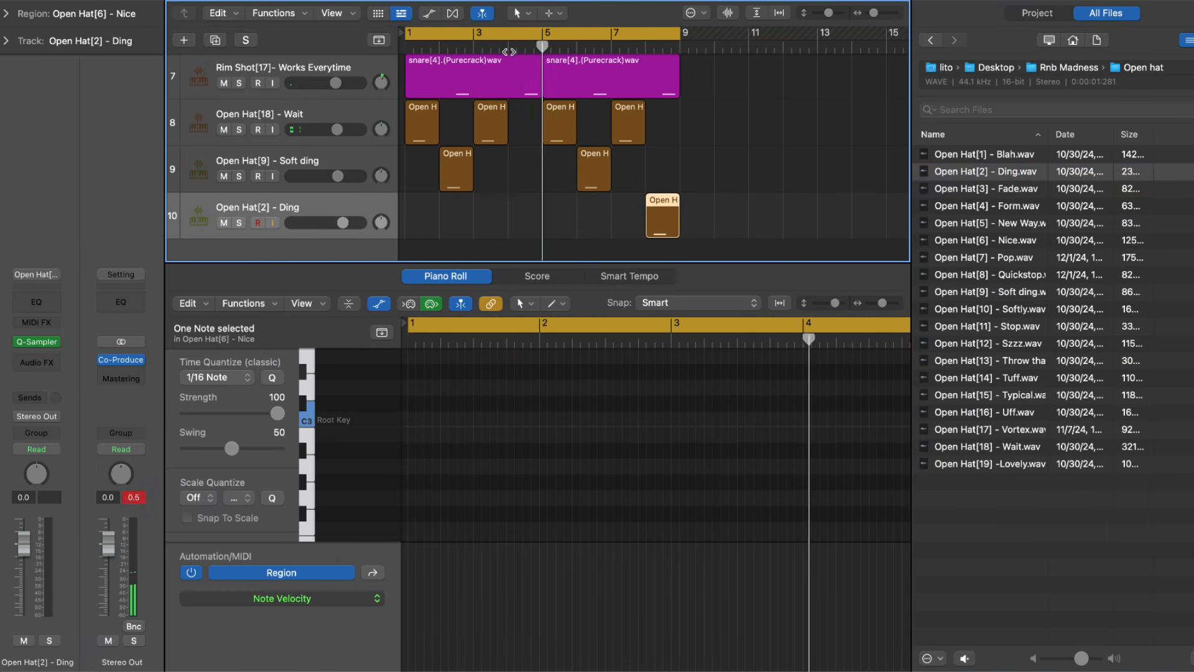
key(super+v)
key(space)
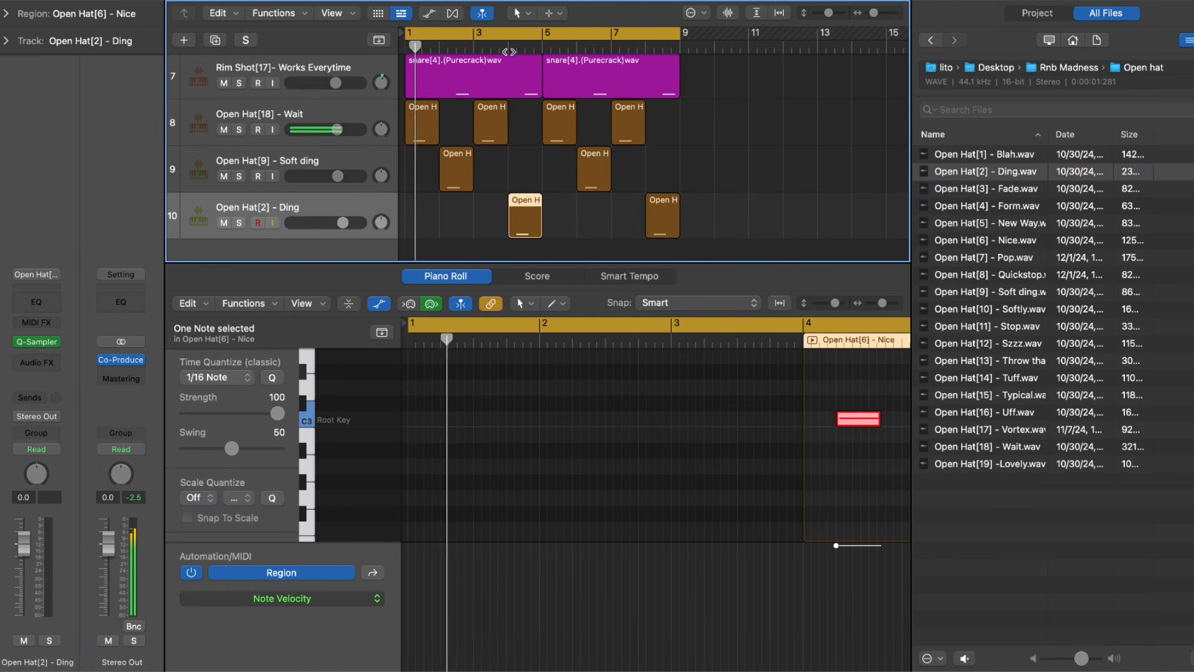
Lower the Open Hat[2] - Ding track's volume and pan the open hat tracks
scroll(461, 224, up, 2)
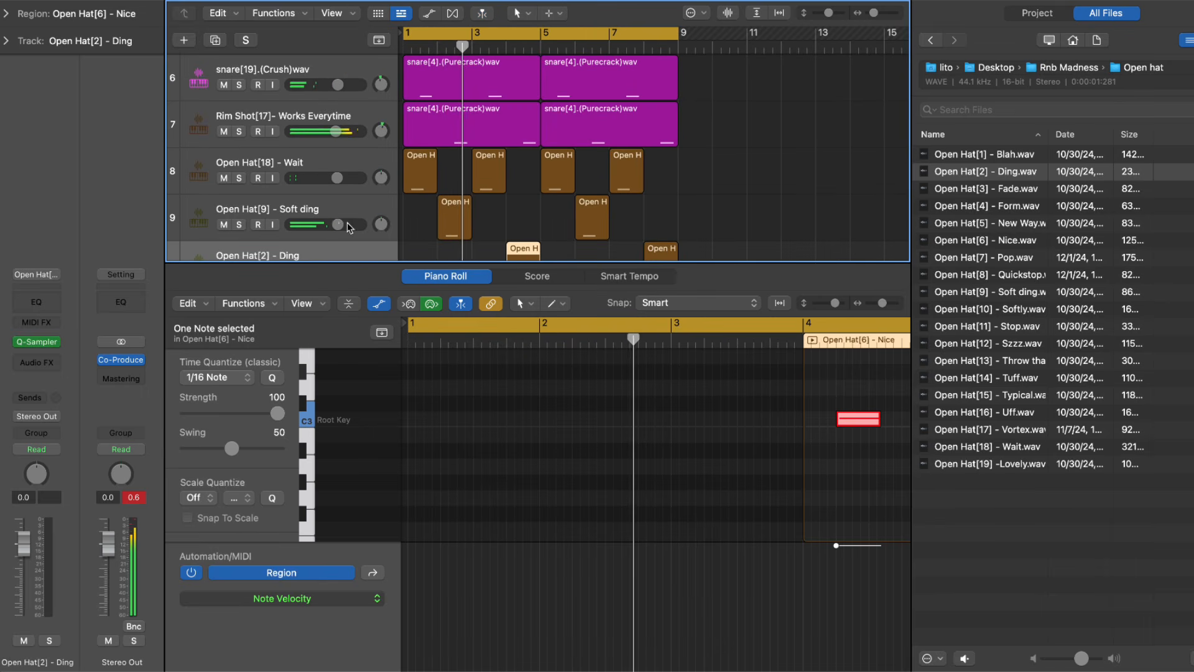
mouse_move(339, 221)
drag(340, 222, 383, 232)
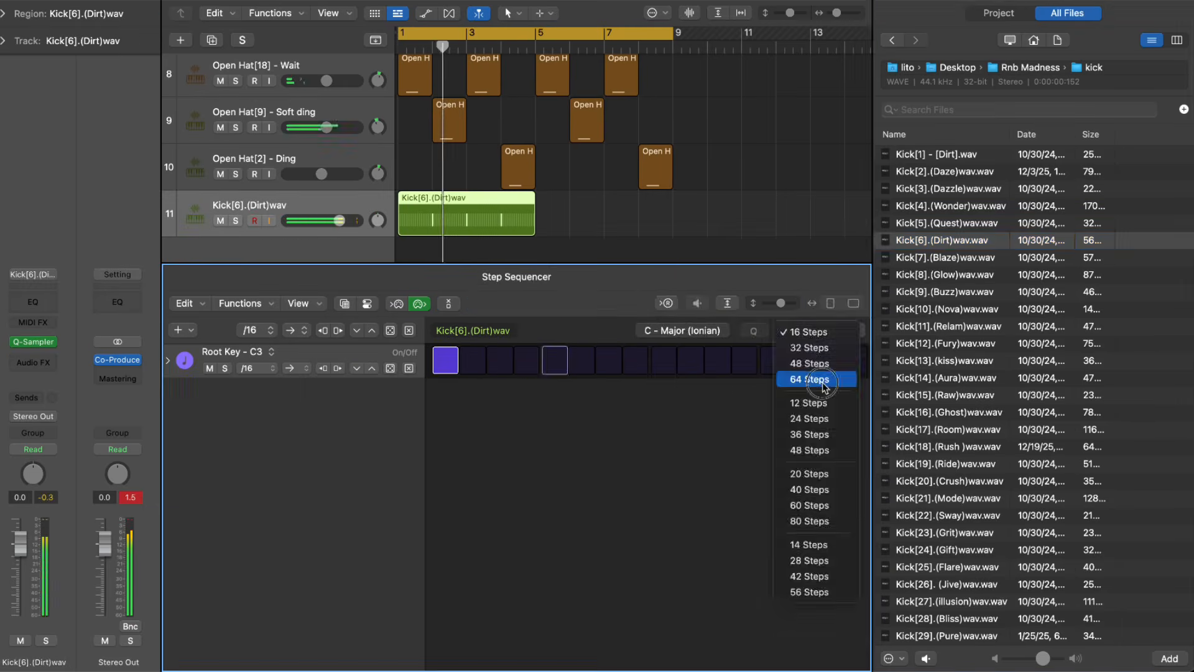
Program kick hits across the 64-step Kick[6].(Dirt)wav pattern and repeat its region over bars 5 to 8
click(951, 296)
key(f)
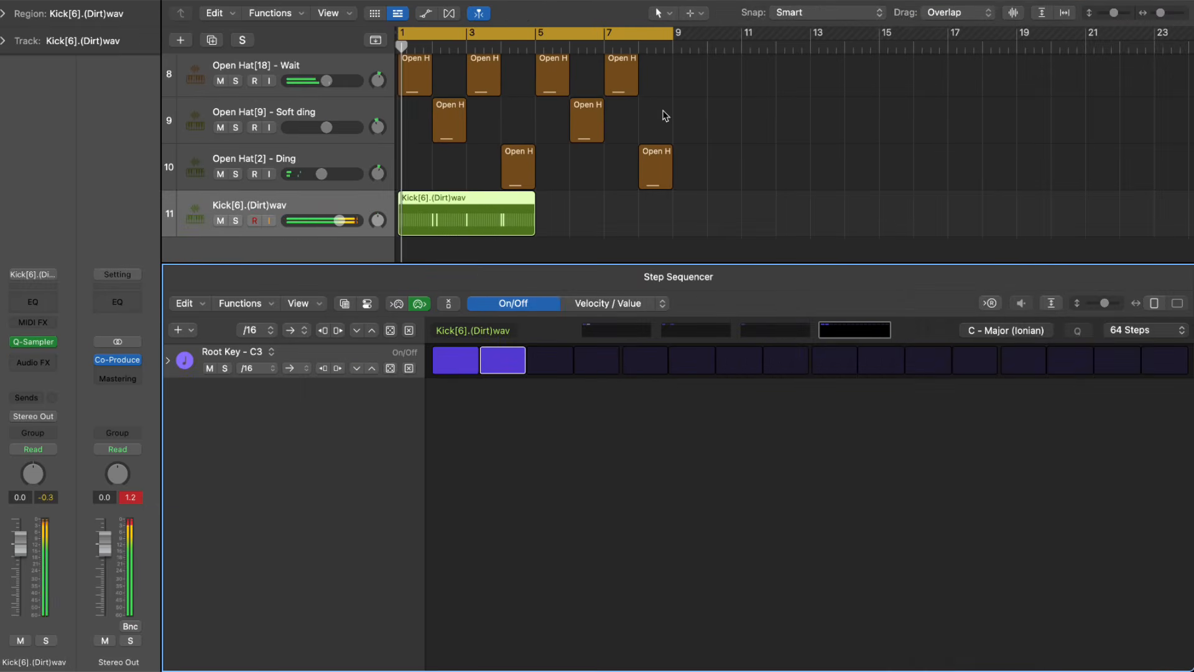
click(636, 330)
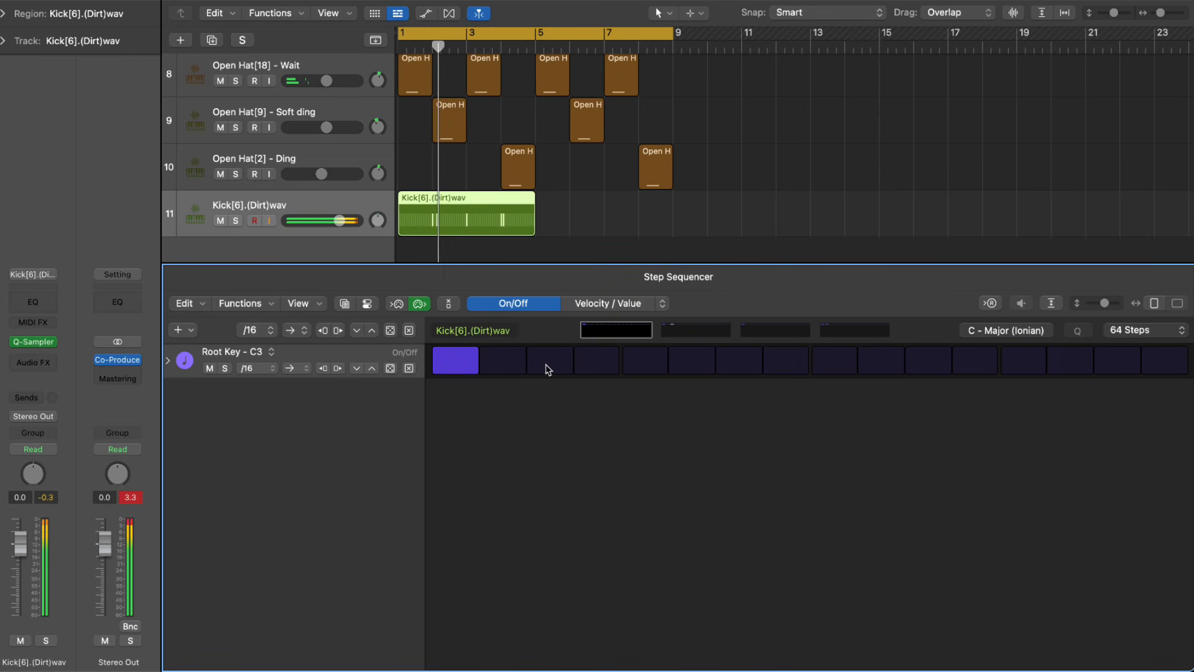
click(675, 332)
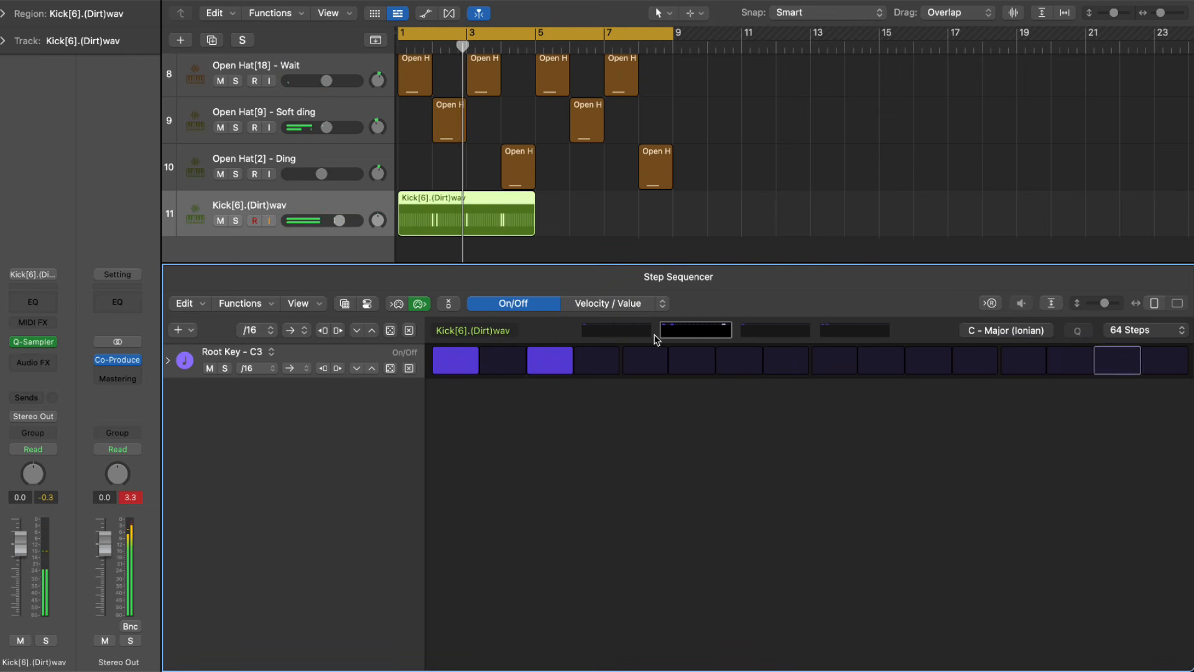
click(792, 336)
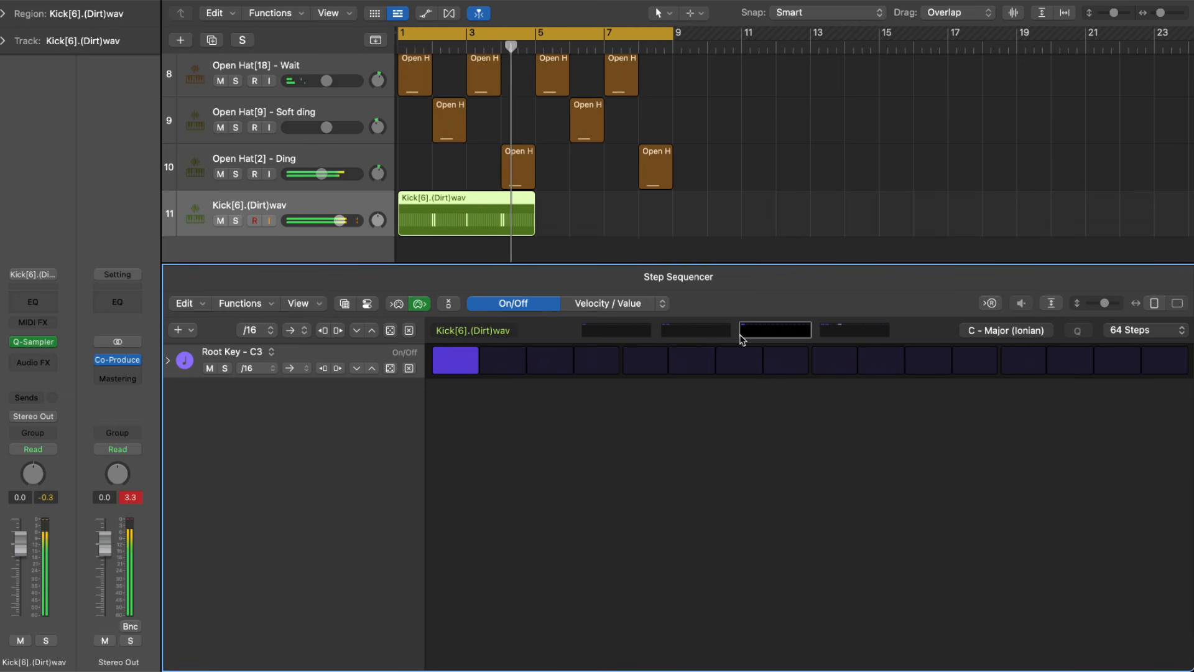
click(843, 329)
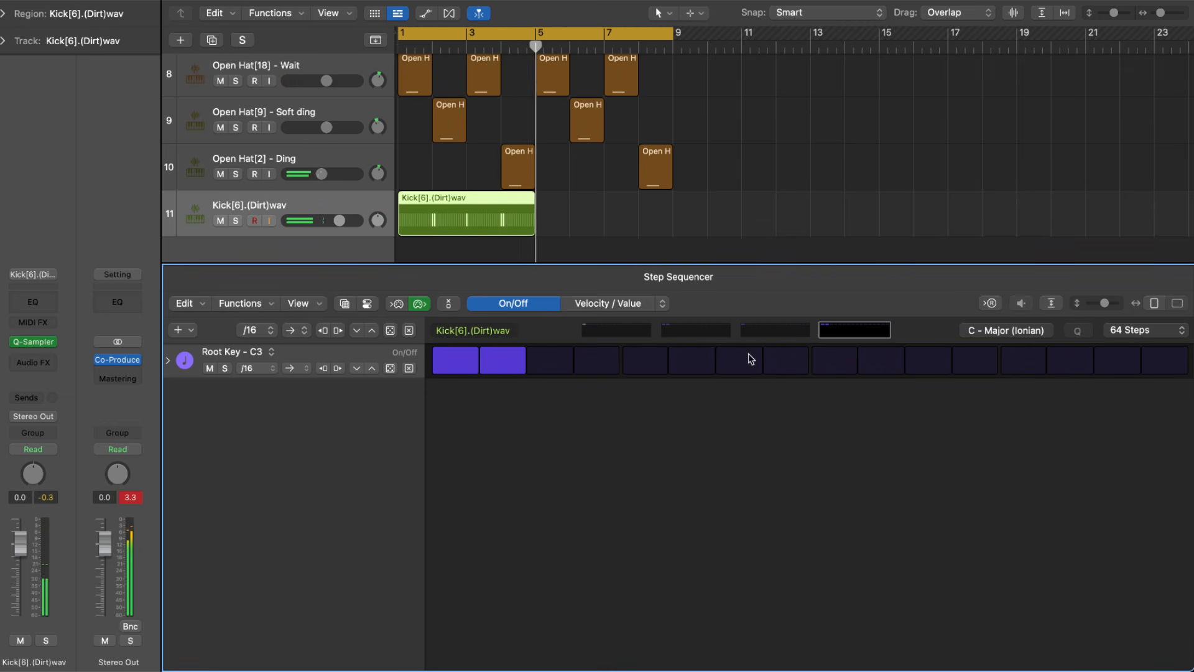
click(490, 42)
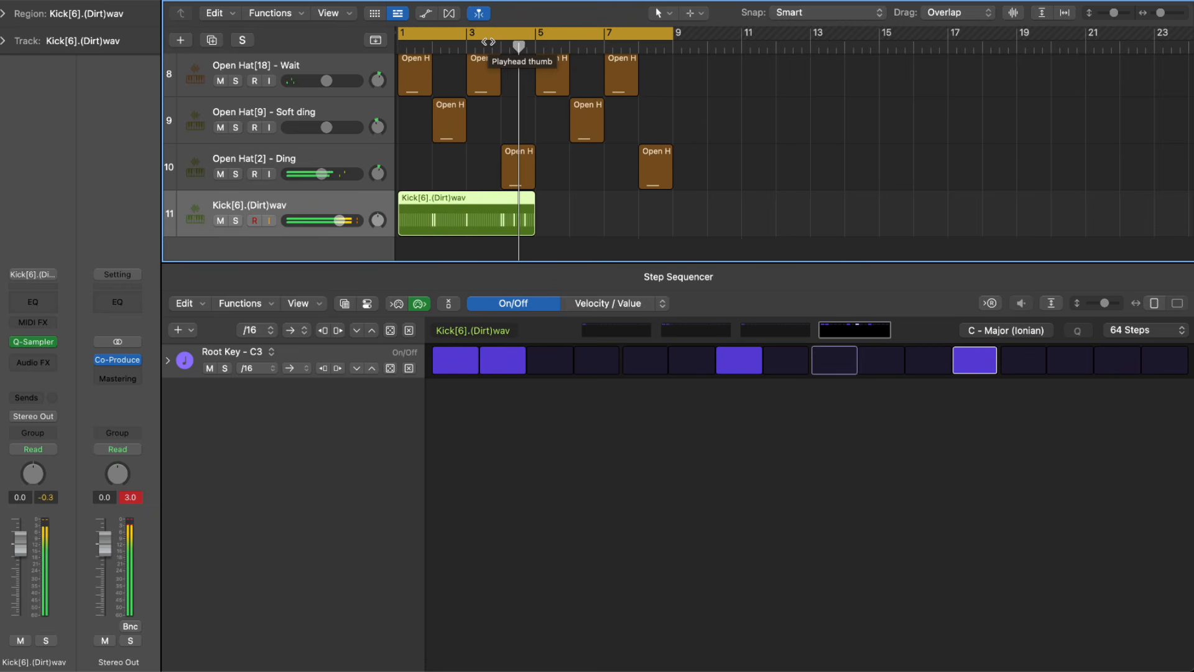
key(super+r)
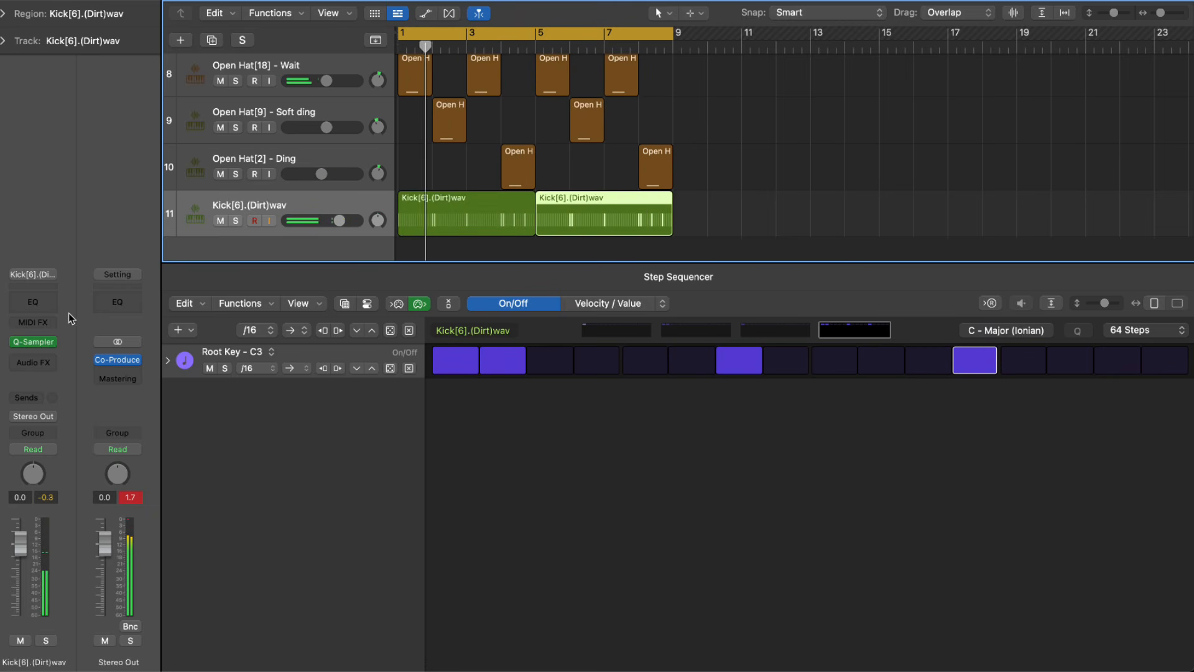
Add a Channel EQ to the kick track and boost its low band by about 2.3 dB around 131 Hz
click(46, 303)
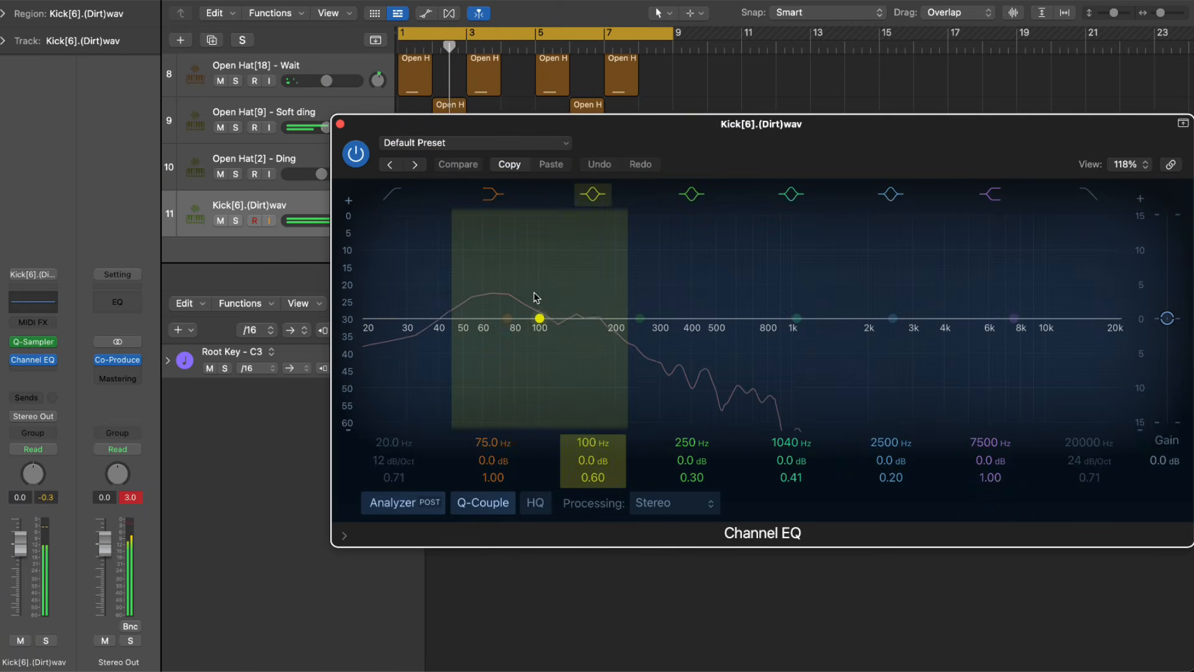
drag(546, 311, 569, 302)
drag(590, 477, 589, 471)
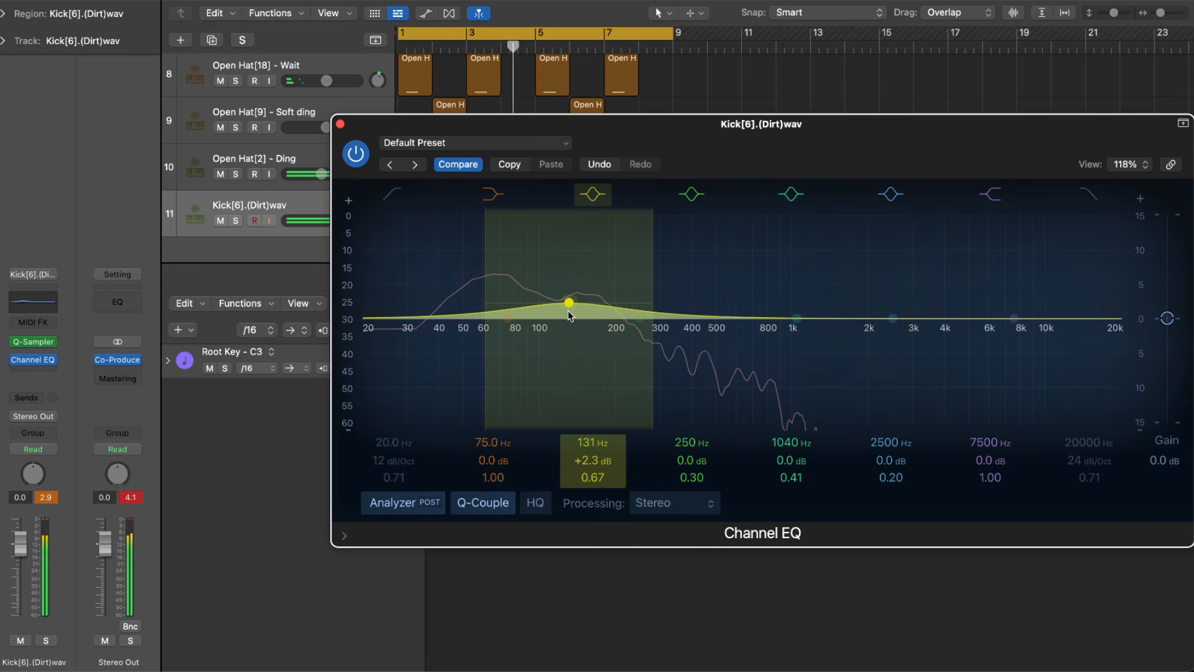
drag(568, 312, 570, 309)
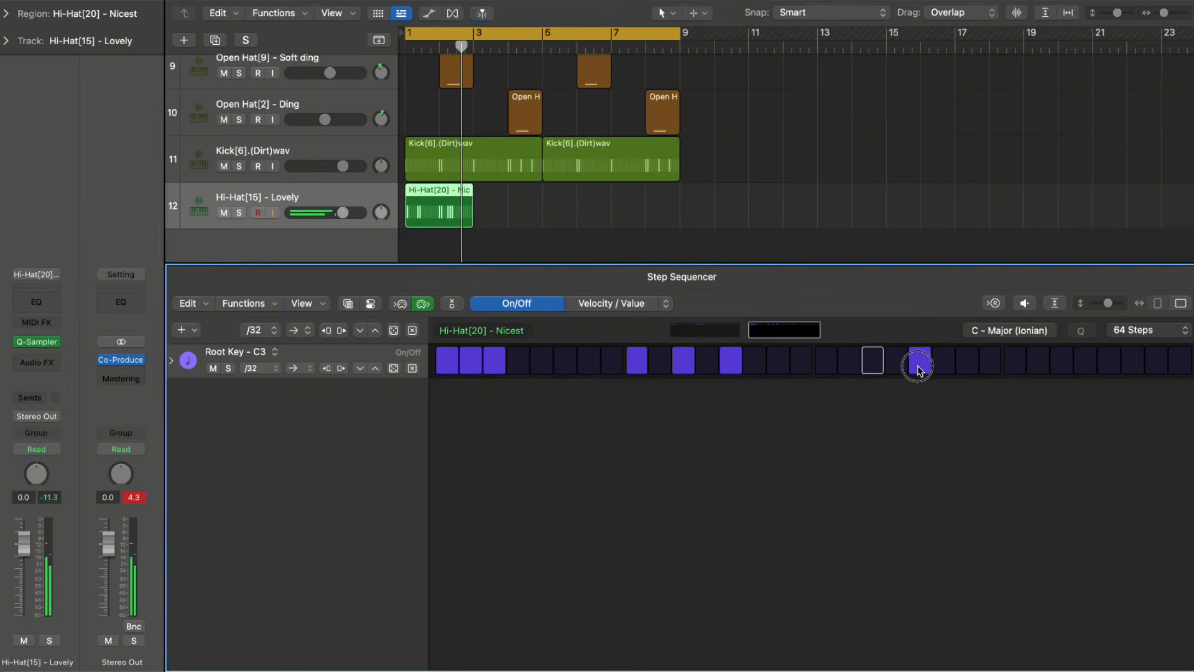
Program the hi-hat pattern in 1/32 steps and taper its closing roll's velocities to 79, 70 and 50
click(873, 360)
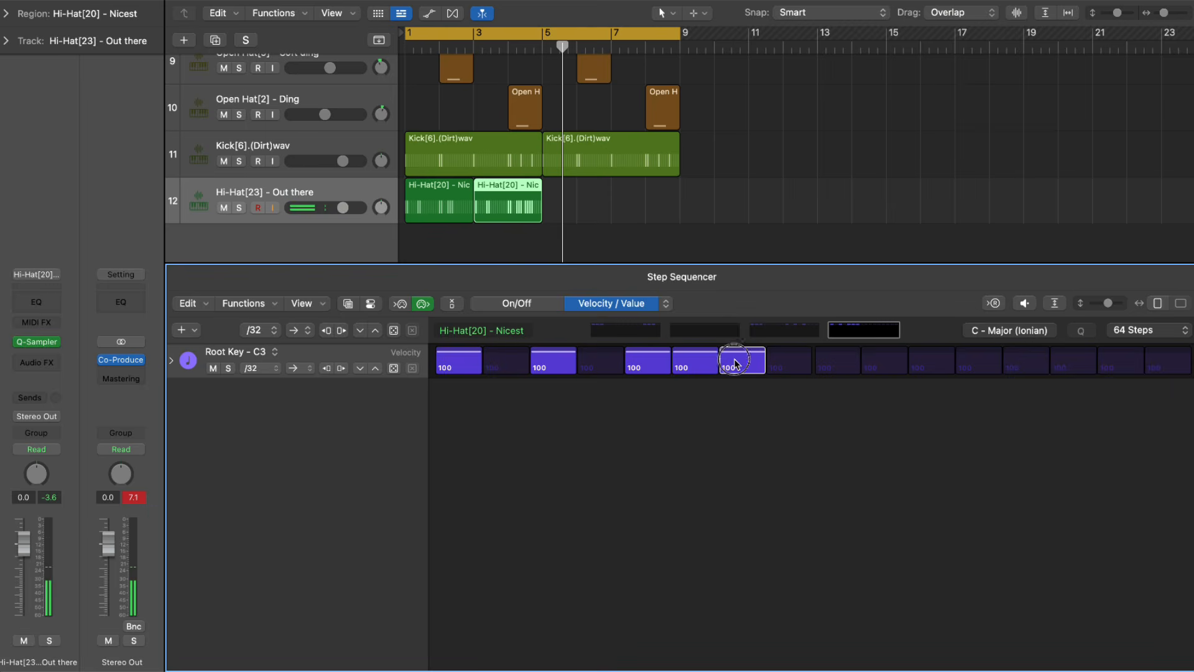
click(789, 360)
drag(789, 364, 787, 359)
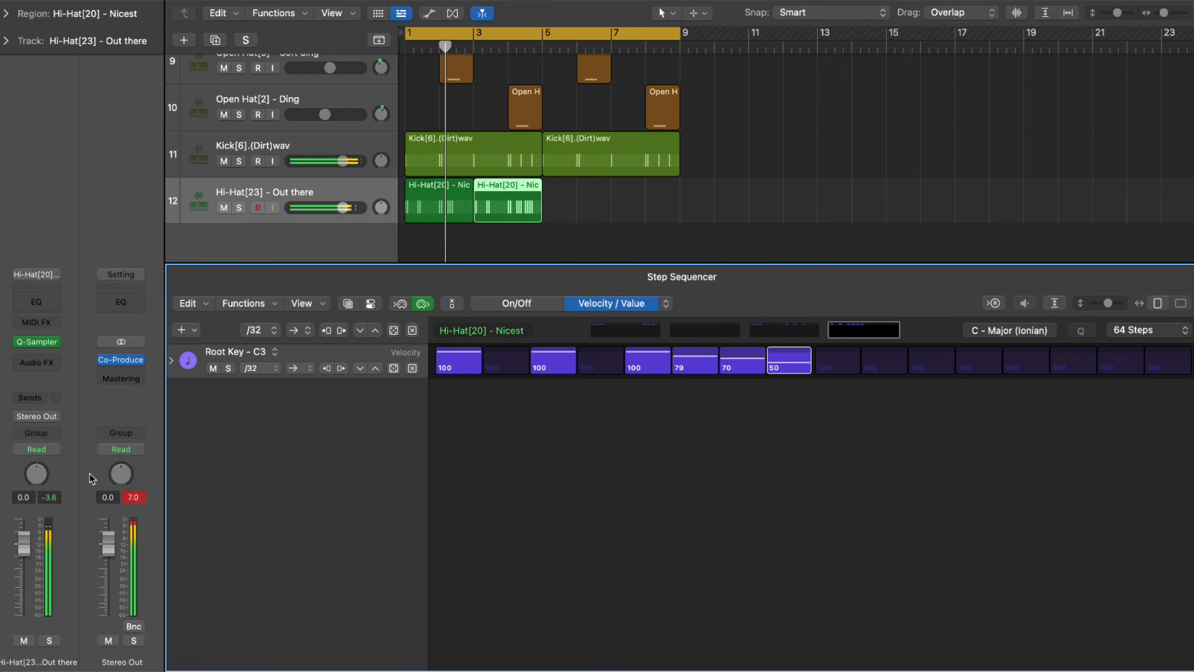
Switch the Hi-Hat[23] - Out there track's pan control to stereo panning
right_click(36, 478)
click(49, 493)
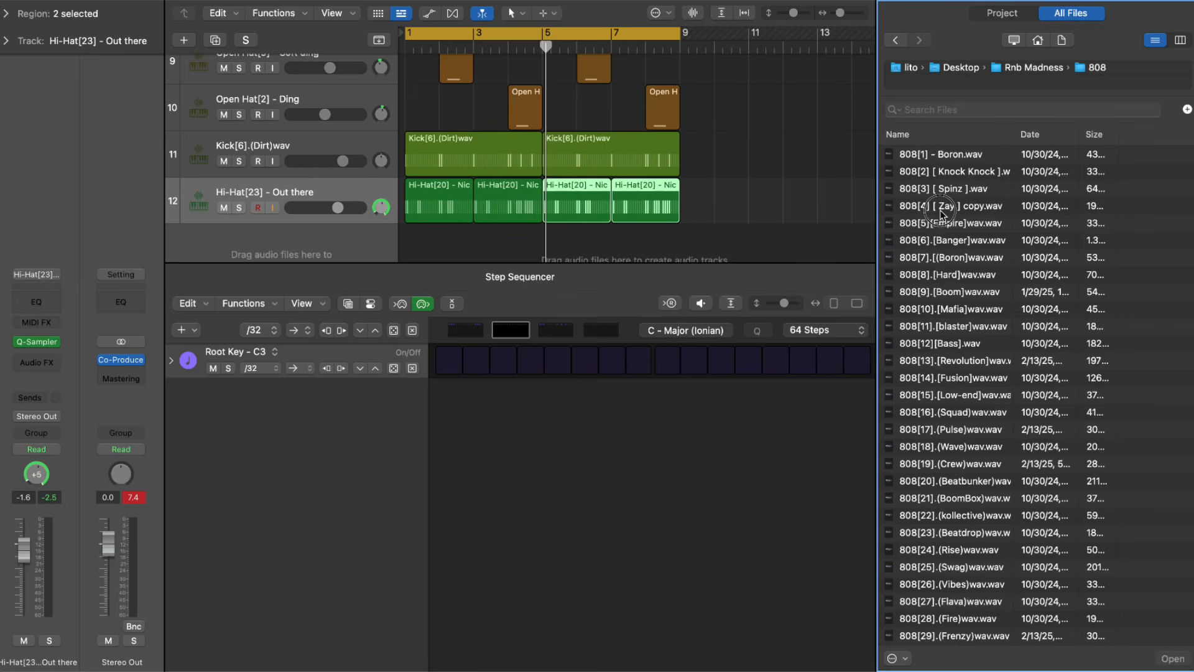
Load 808[4] [ Zay ] copy on a new track below the hi-hat and open Musical Typing
click(941, 210)
drag(958, 212, 417, 309)
key(super+k)
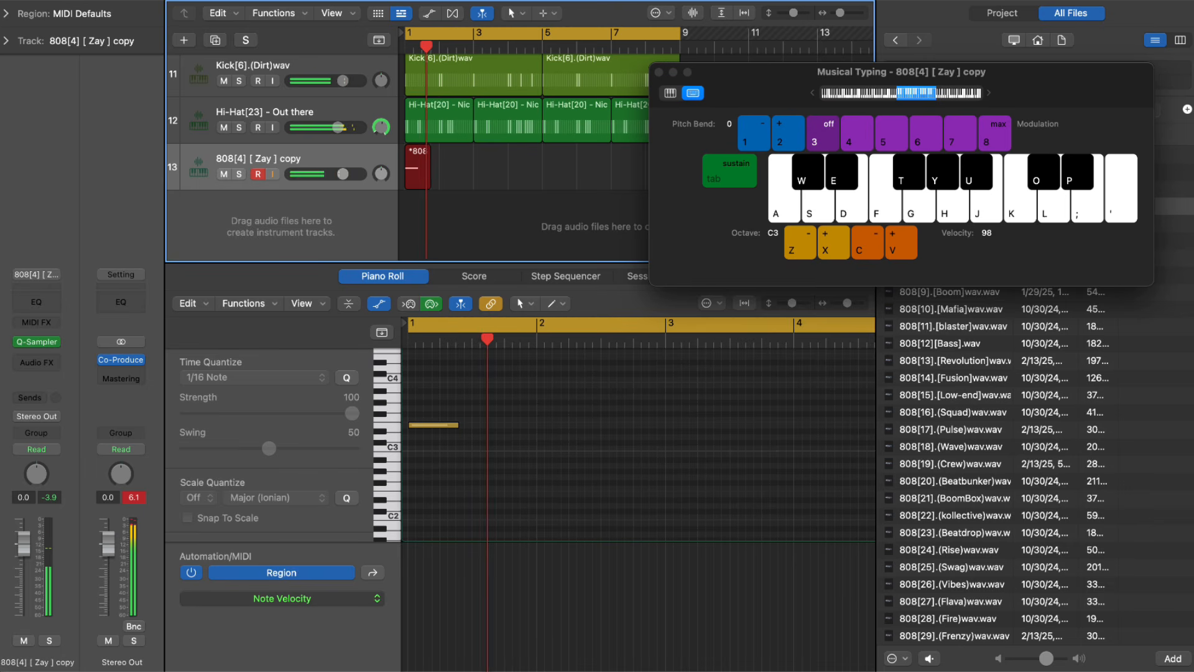
Record an 808 bass line over bars 1 to 4 using the notes E3, F#3, G#3 and A#3
key(t)
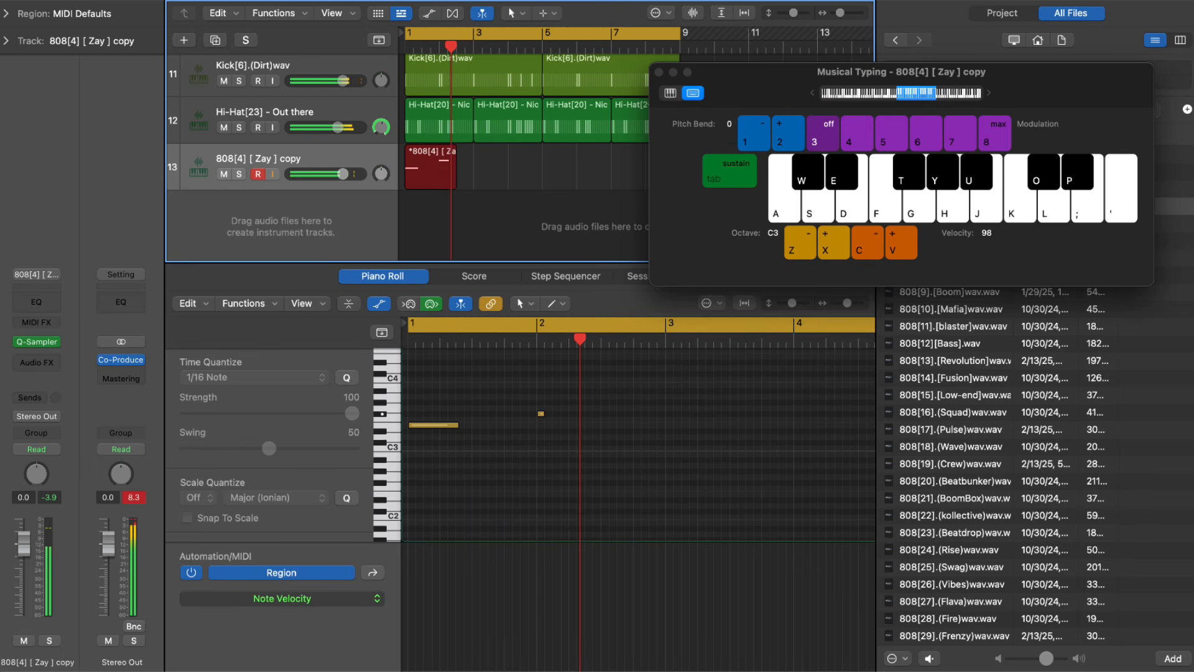
key(y)
key(u)
key(d)
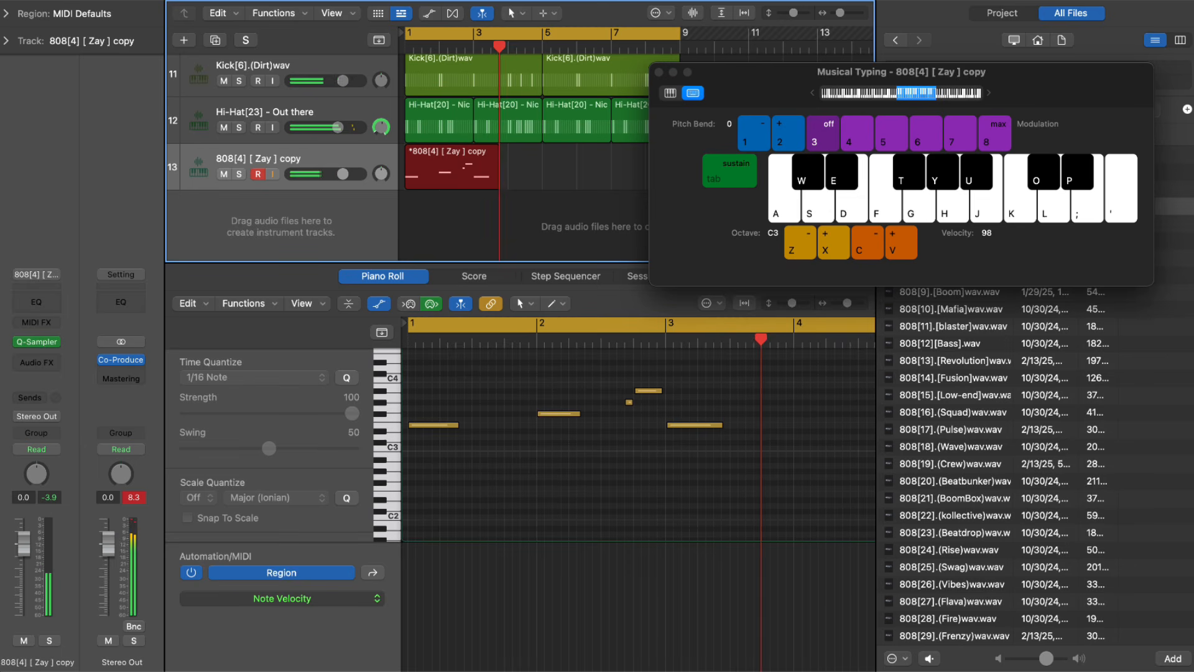
key(t)
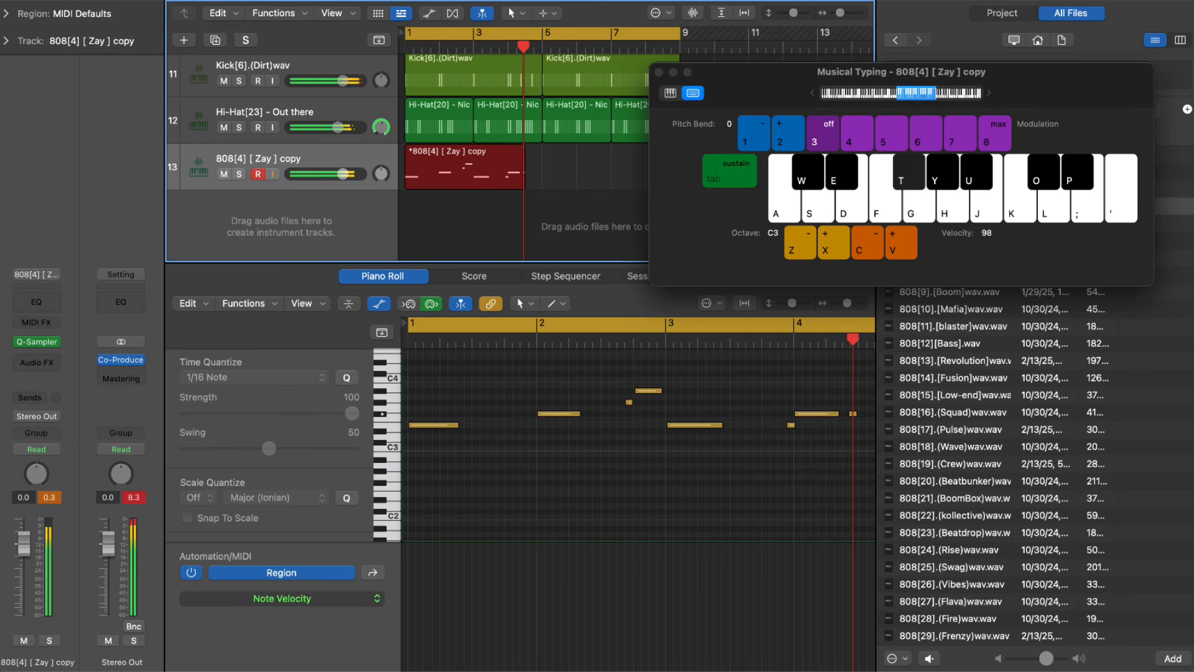
key(y)
key(u)
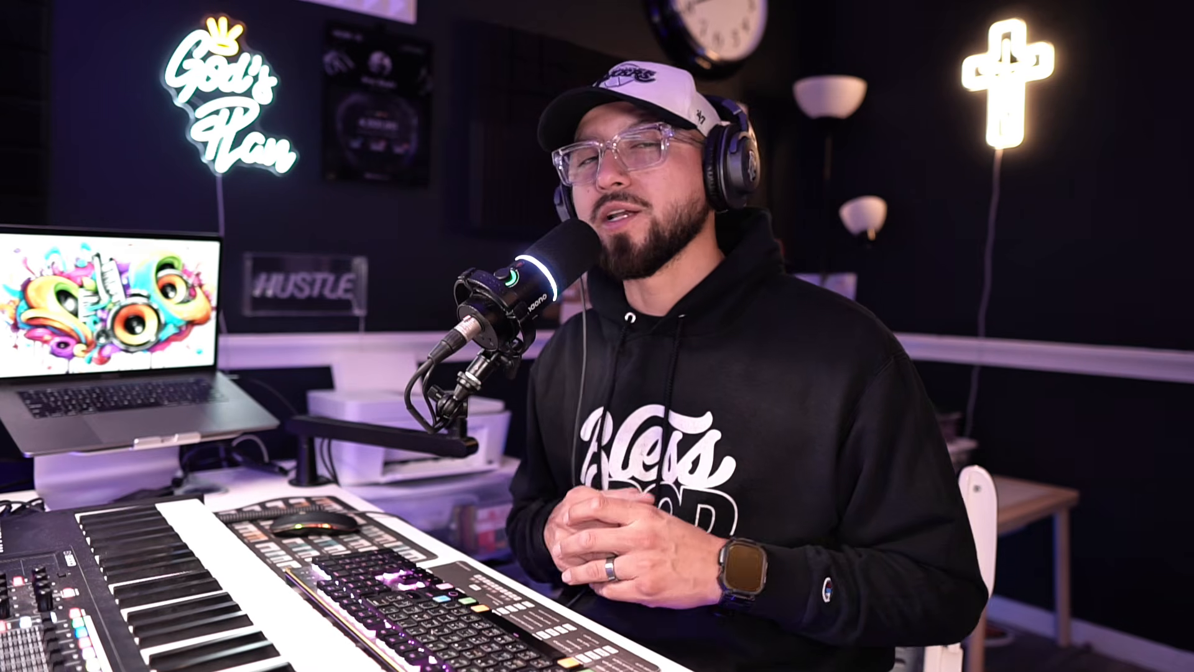